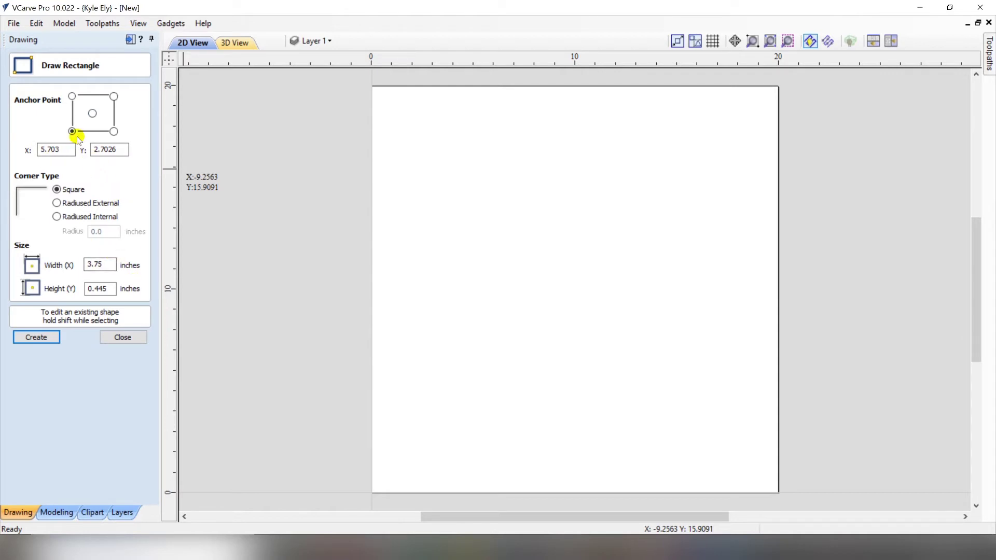
# Anchor the new rectangle at its centre and set its X position to half the job width using x/2.
pyautogui.click(92, 113)
pyautogui.moveTo(61, 149); pyautogui.dragTo(29, 152)
pyautogui.click(69, 152)
pyautogui.press('BackSpace')
pyautogui.write('x')
pyautogui.write('/2')
pyautogui.press('Return')
# Set the rectangle's Y anchor position to half the job height, using h/2 to get 10.
pyautogui.click(121, 148)
pyautogui.moveTo(122, 149); pyautogui.dragTo(83, 151)
pyautogui.write('y/2')
pyautogui.press('BackSpace')
pyautogui.press('BackSpace')
pyautogui.press('BackSpace')
pyautogui.write('h/2')
pyautogui.press('=')
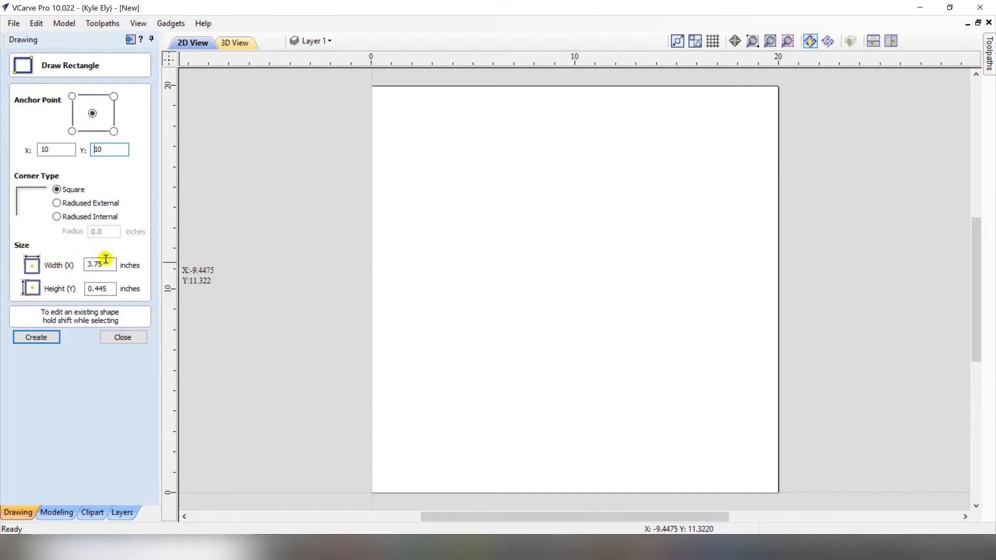
# Set the rectangle's width to one third of the job width using x/3.
pyautogui.doubleClick(87, 265)
pyautogui.press('BackSpace')
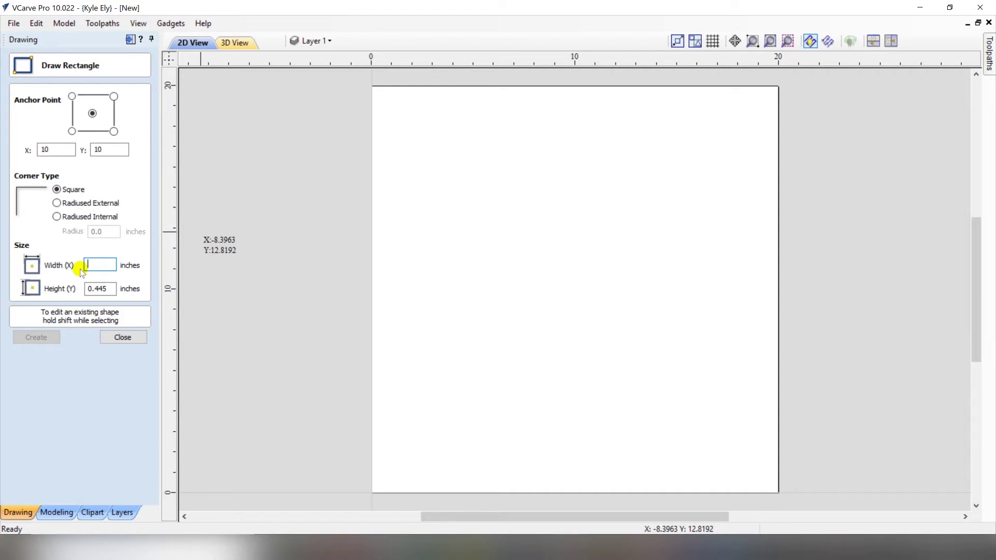
pyautogui.write('x/3')
pyautogui.press('Return')
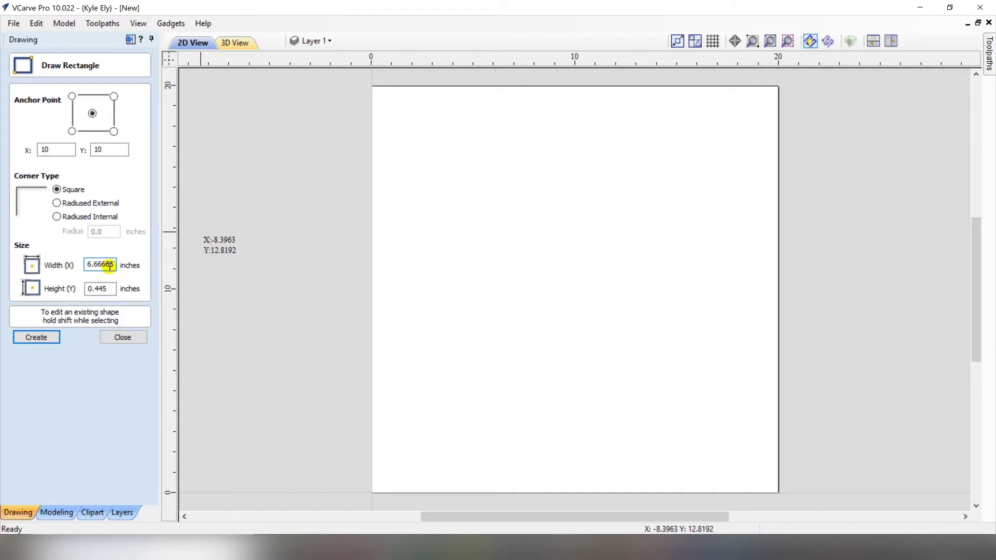
# Set the rectangle's height to a quarter of the job height using y/4, and create the rectangle.
pyautogui.click(106, 289)
pyautogui.moveTo(107, 289); pyautogui.dragTo(72, 289)
pyautogui.press('BackSpace')
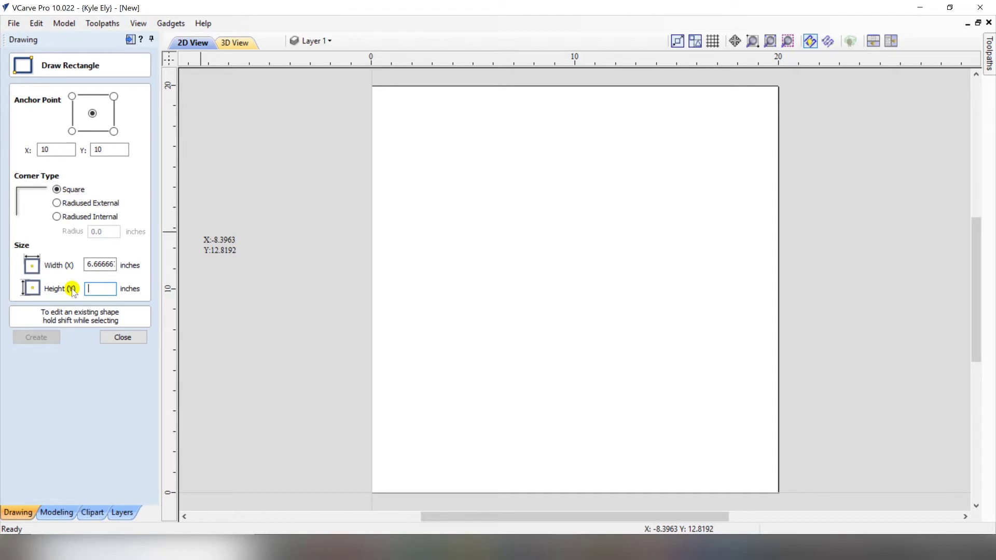
pyautogui.write('y/4')
pyautogui.press('=')
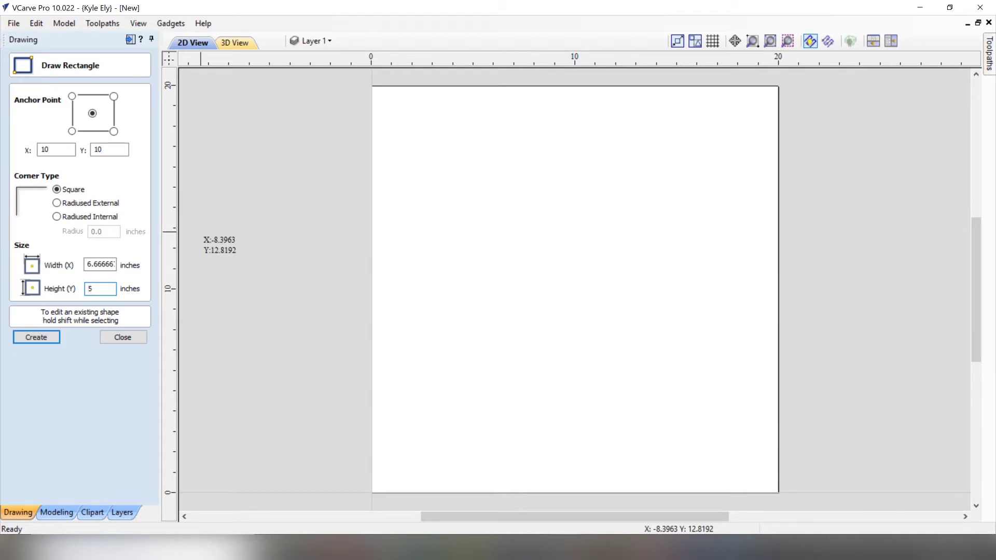
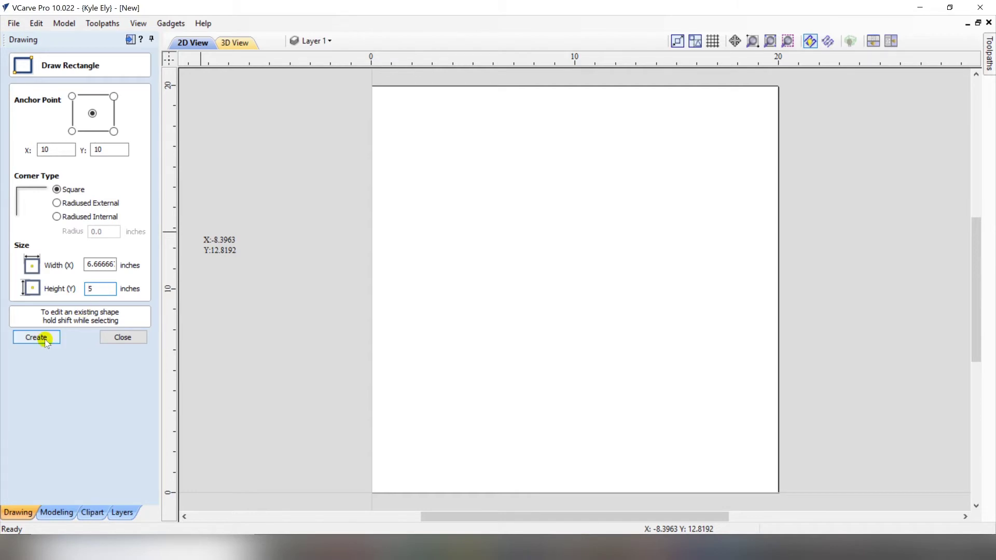
pyautogui.click(36, 337)
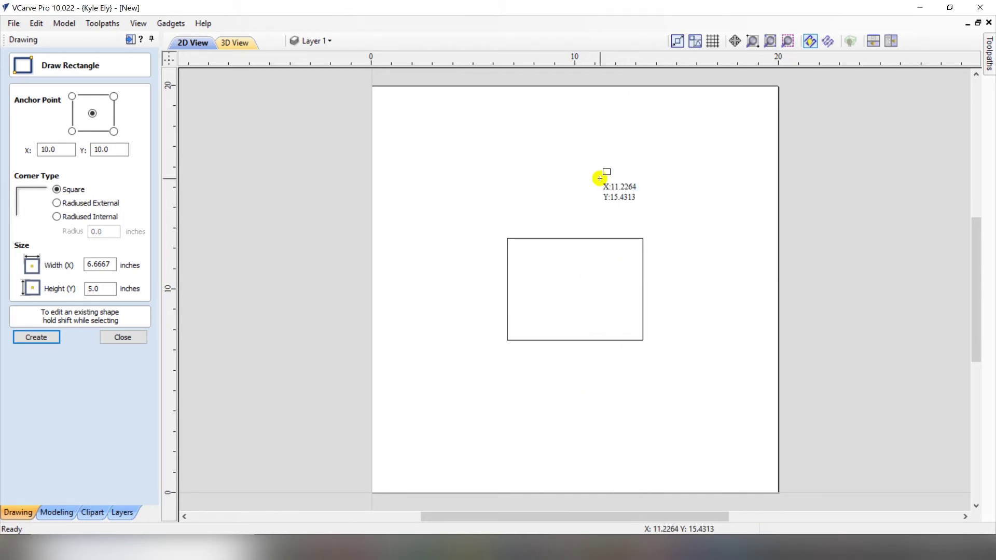
pyautogui.click(120, 337)
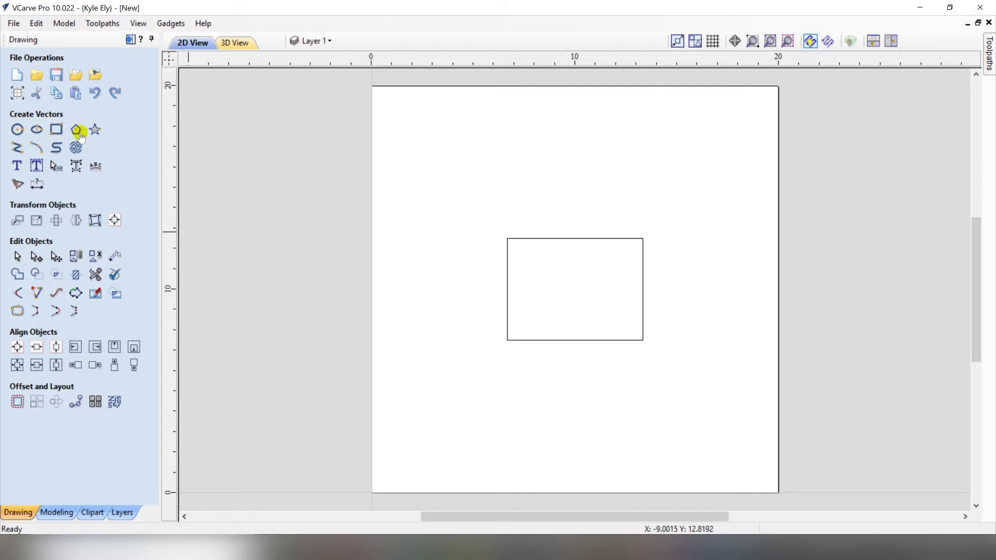
# Resize the rectangle with X and Y unlinked, doubling its height to 10 inches with *2.
pyautogui.click(36, 222)
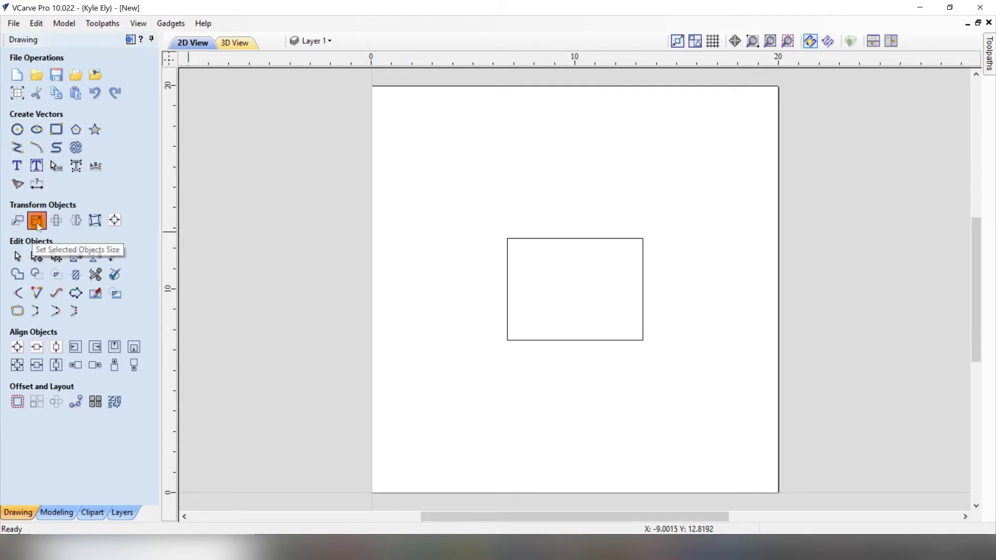
pyautogui.click(521, 239)
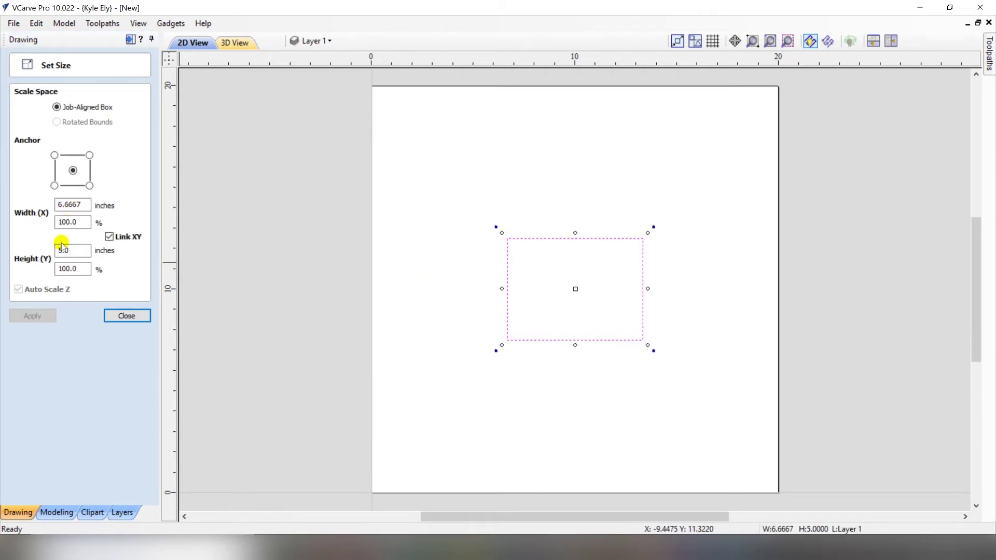
pyautogui.click(110, 237)
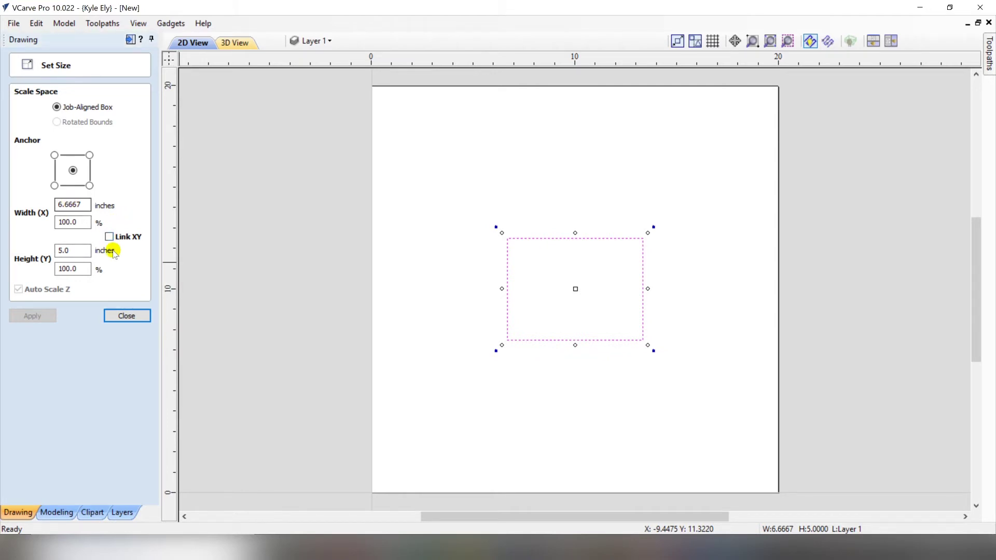
pyautogui.click(75, 251)
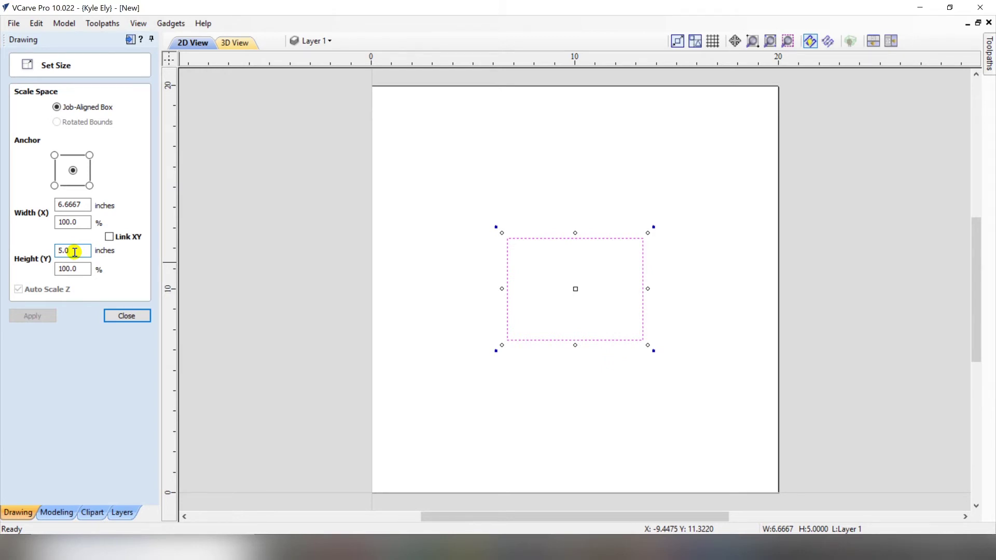
pyautogui.write('*2')
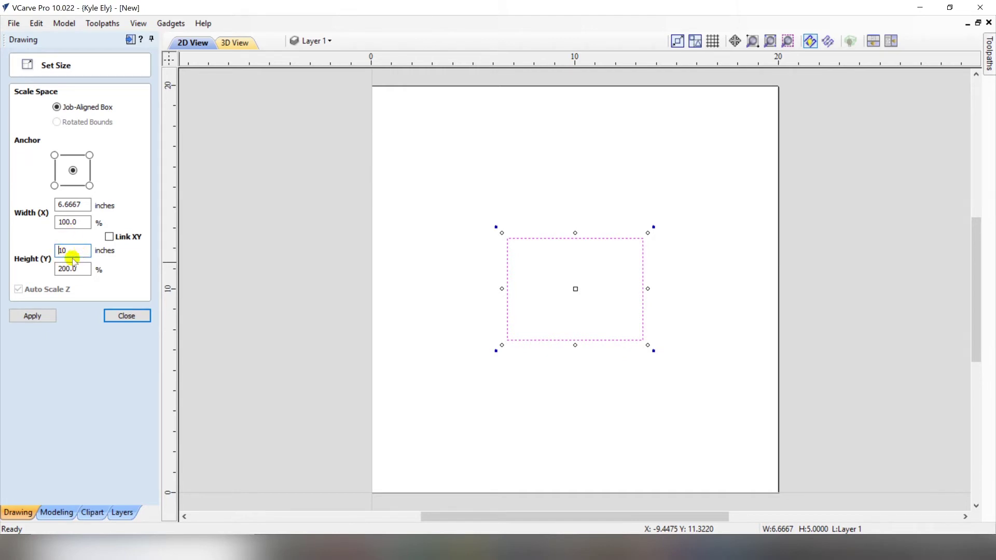
pyautogui.click(47, 320)
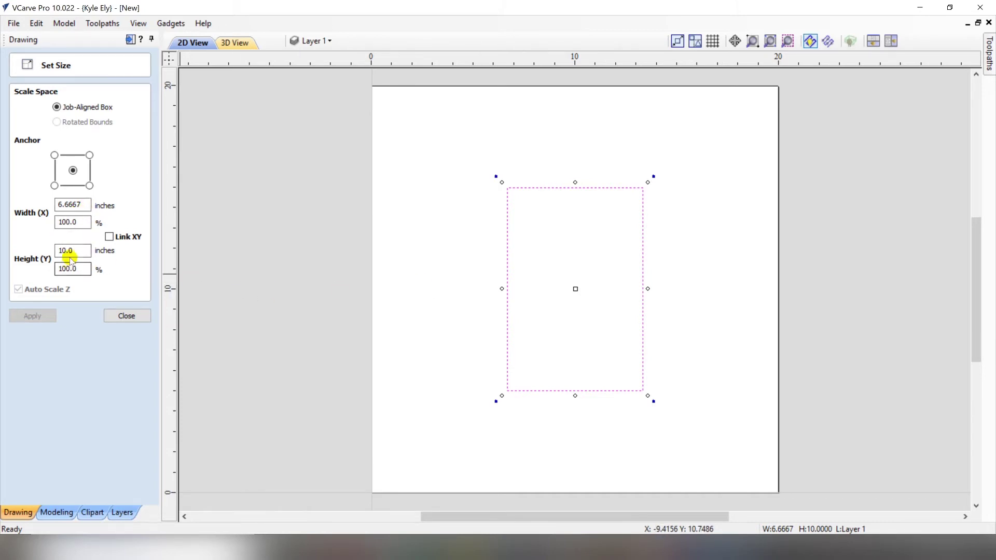
# Widen the rectangle by 2 inches to 8.6667 inches by adding +2 to its width.
pyautogui.click(84, 205)
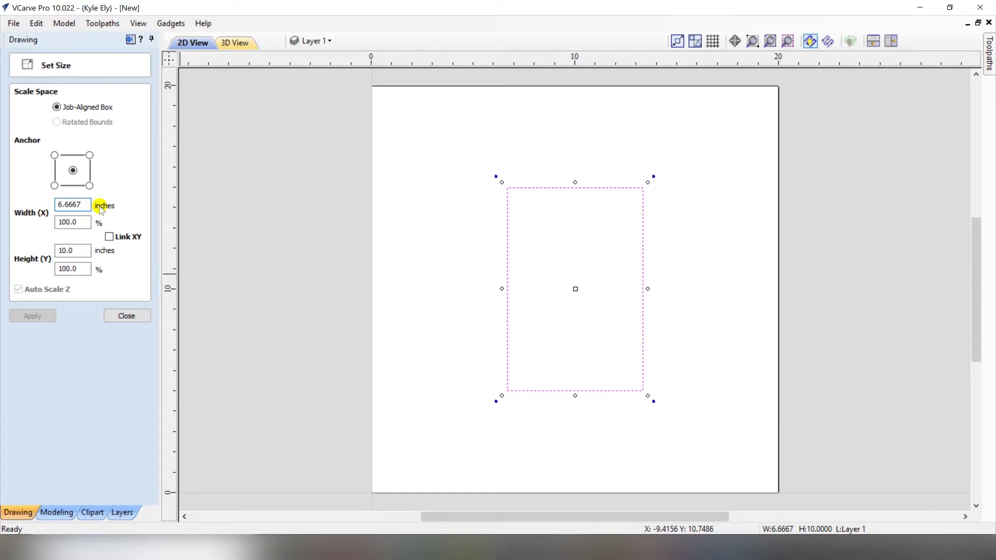
pyautogui.write('+2')
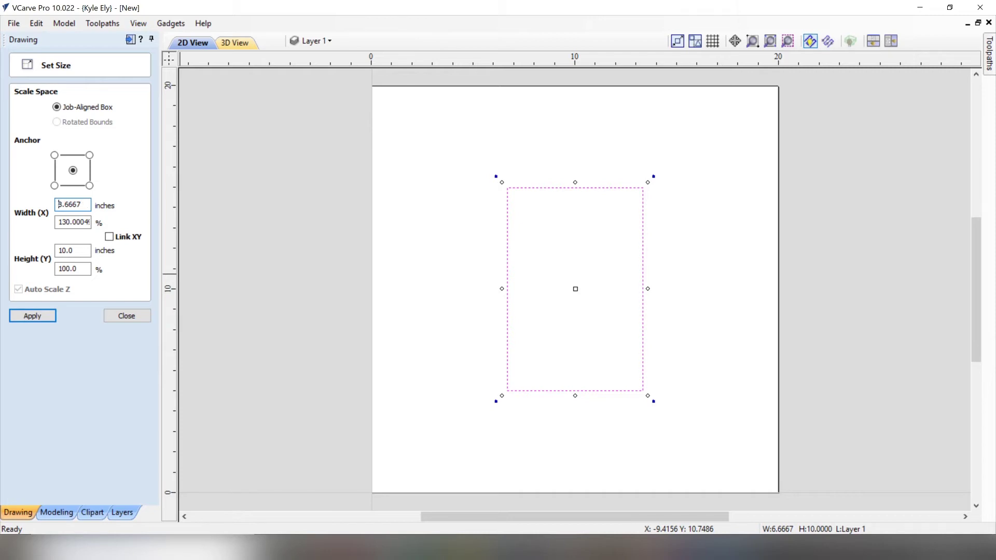
pyautogui.click(32, 316)
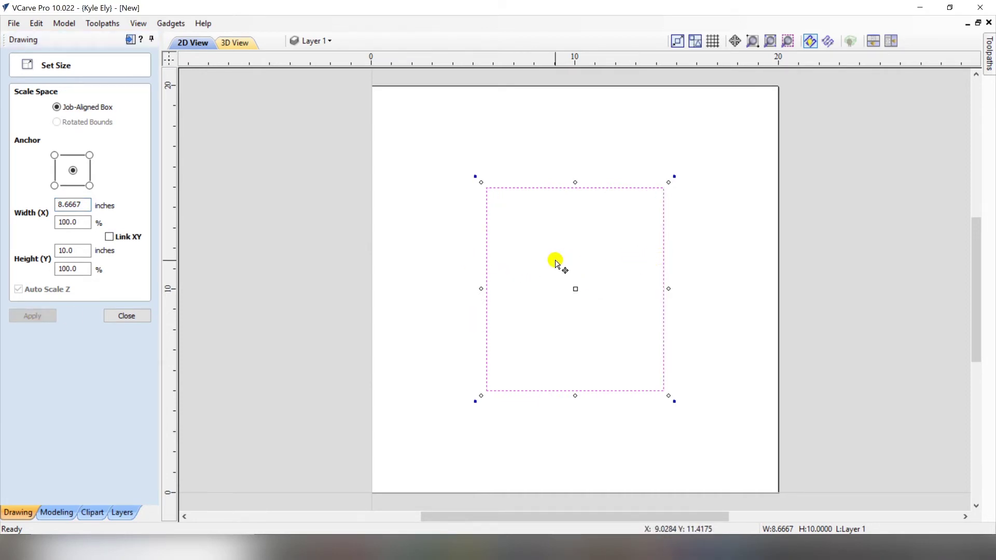
# Reduce the rectangle's height by 1 inch to 9 inches using -1, and finish resizing.
pyautogui.click(81, 252)
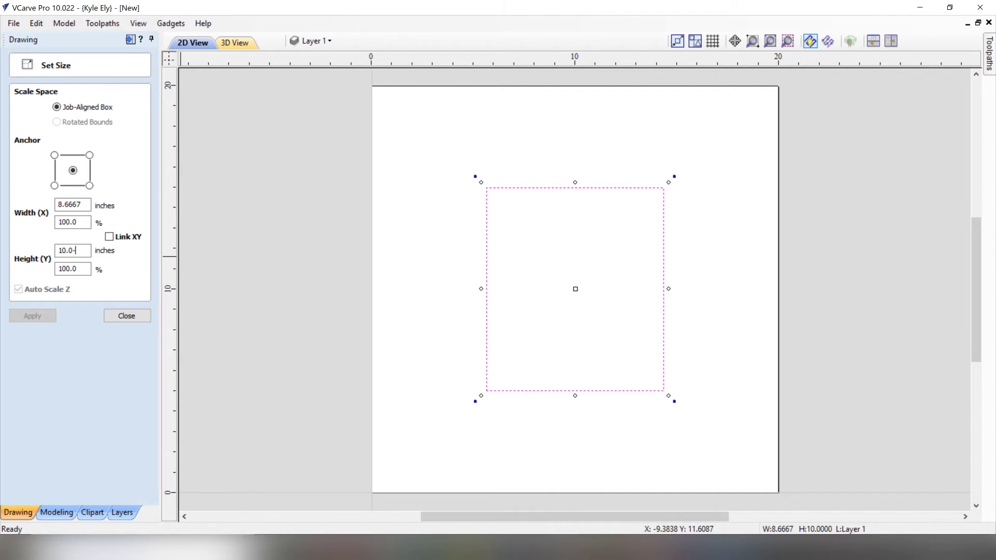
pyautogui.write('-1')
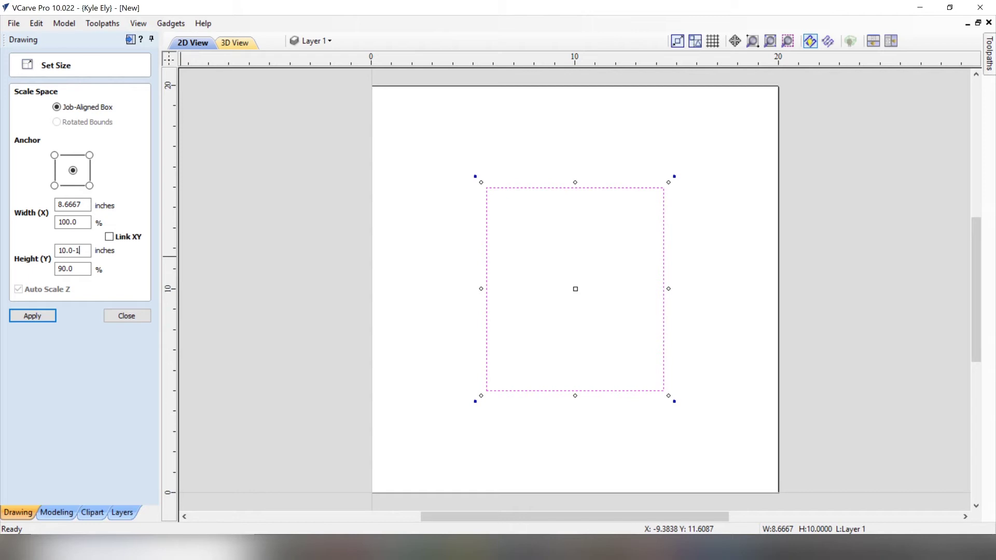
pyautogui.click(63, 251)
pyautogui.click(33, 316)
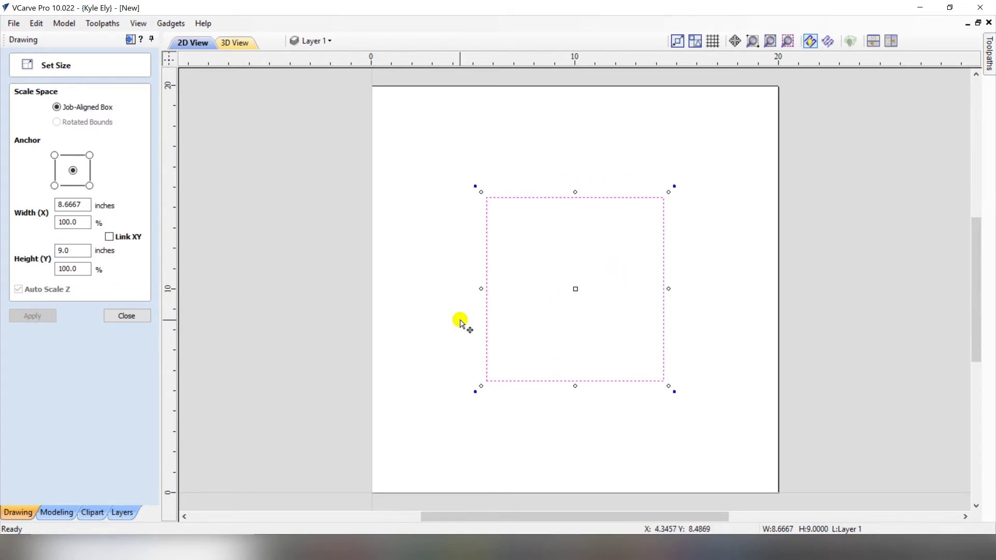
pyautogui.click(126, 316)
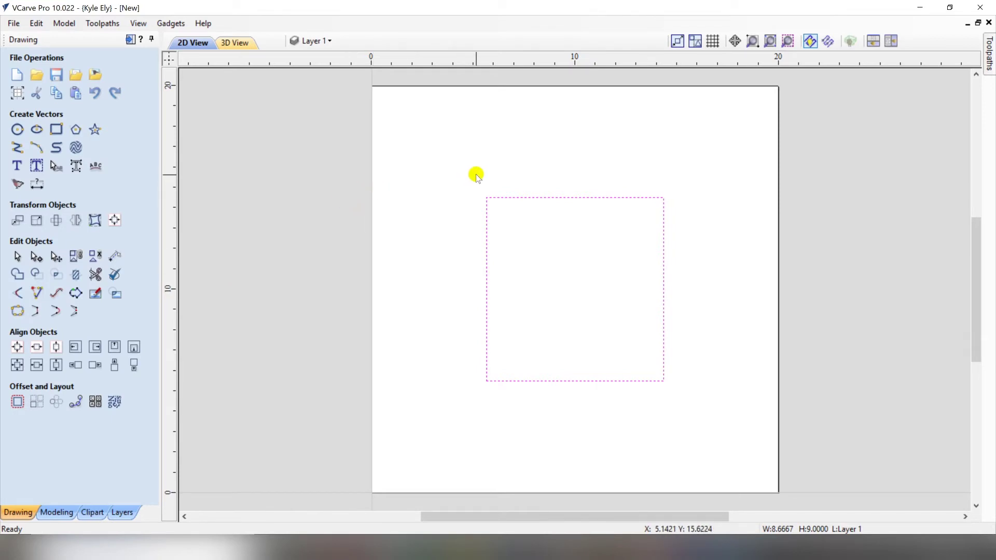
# Delete the resized rectangle from the drawing.
pyautogui.rightClick(496, 198)
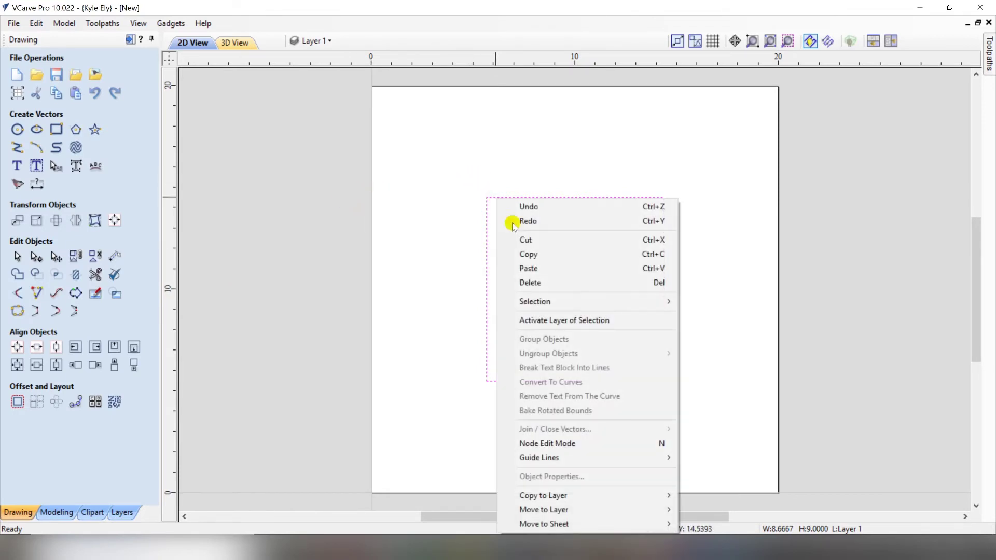
pyautogui.click(548, 280)
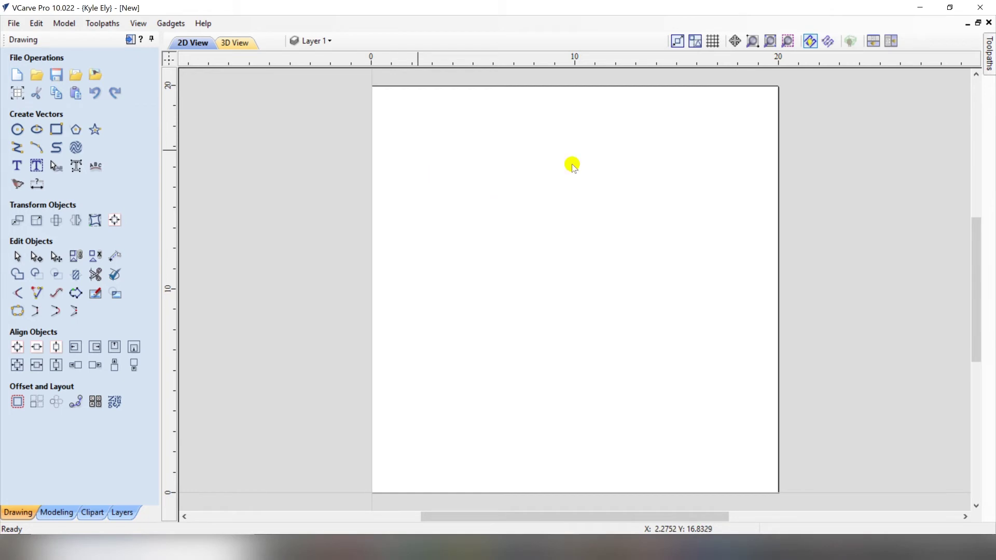
# Start a pocket toolpath and set its cut depth to the full material thickness using z.
pyautogui.click(128, 40)
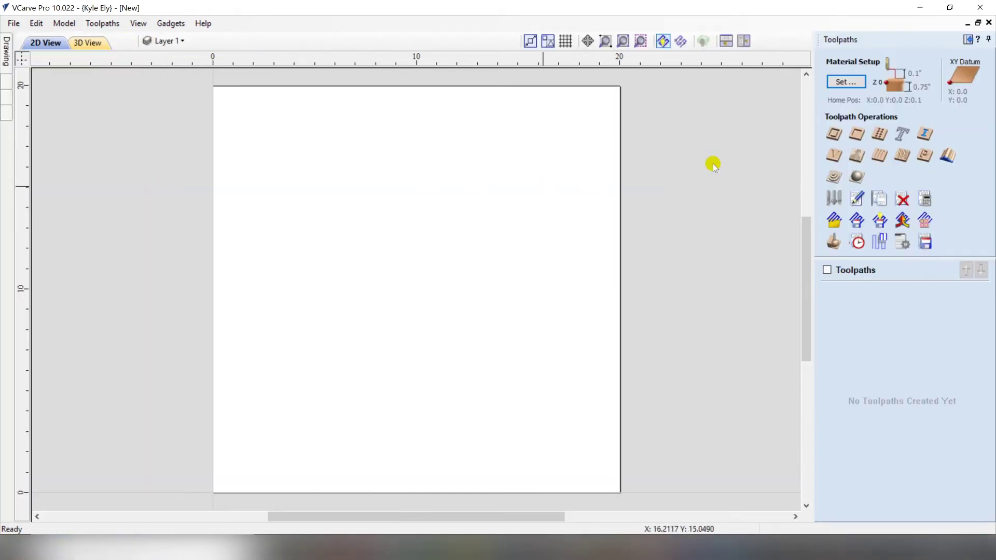
pyautogui.click(860, 135)
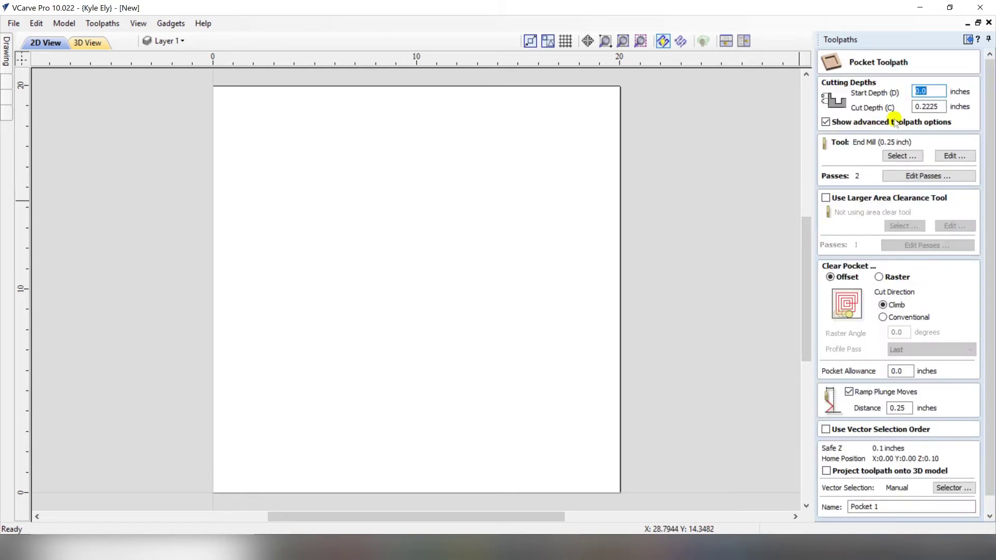
pyautogui.click(929, 106)
pyautogui.moveTo(930, 107); pyautogui.dragTo(907, 109)
pyautogui.write('2')
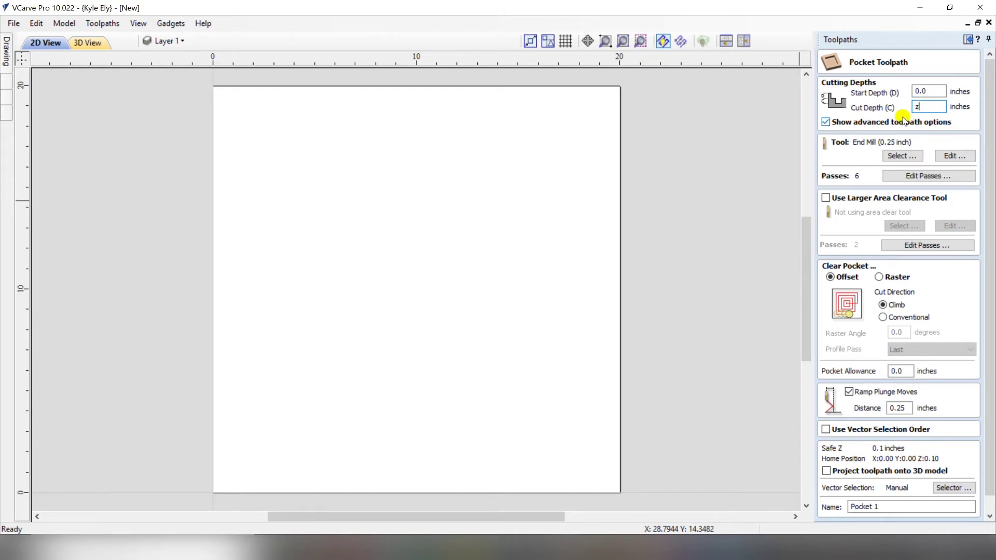
pyautogui.doubleClick(926, 108)
pyautogui.click(933, 107)
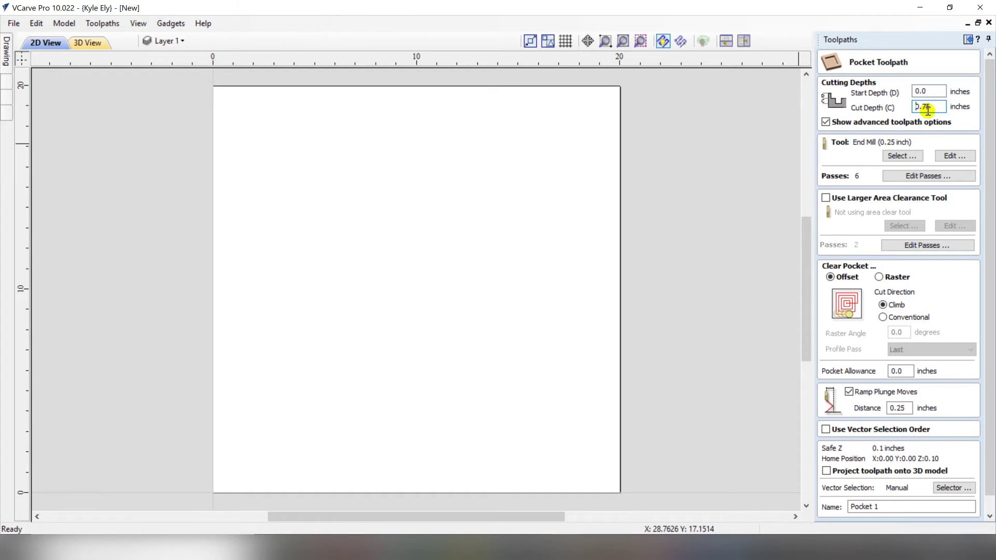
# Replace the pocket's cut depth with a division of the material thickness, beginning with t/.
pyautogui.moveTo(934, 107); pyautogui.dragTo(910, 109)
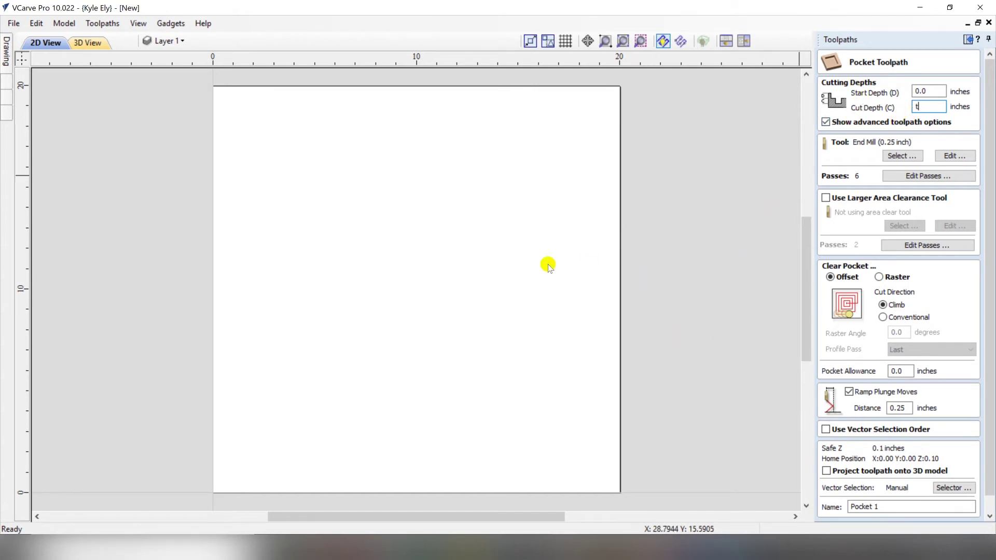
pyautogui.moveTo(927, 107)
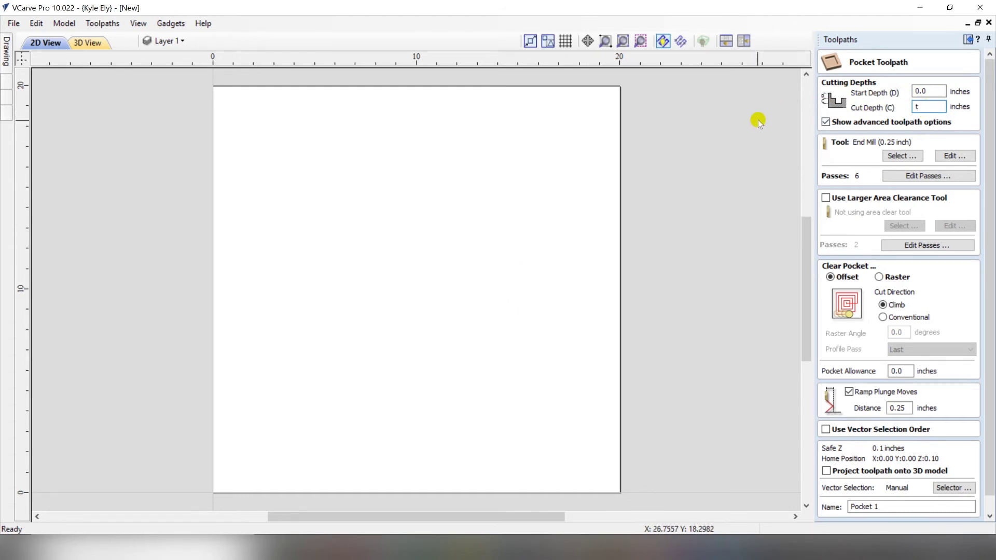
pyautogui.write('/')
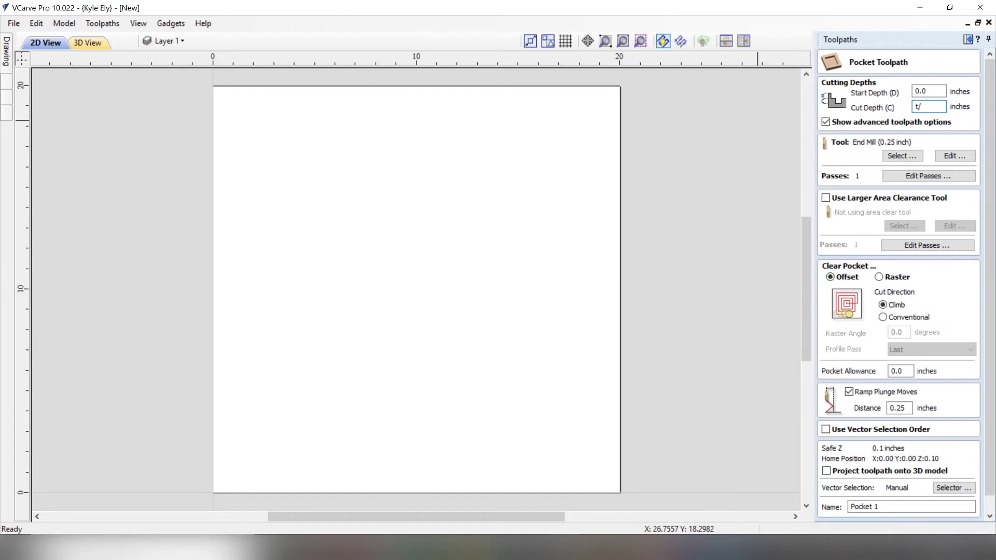
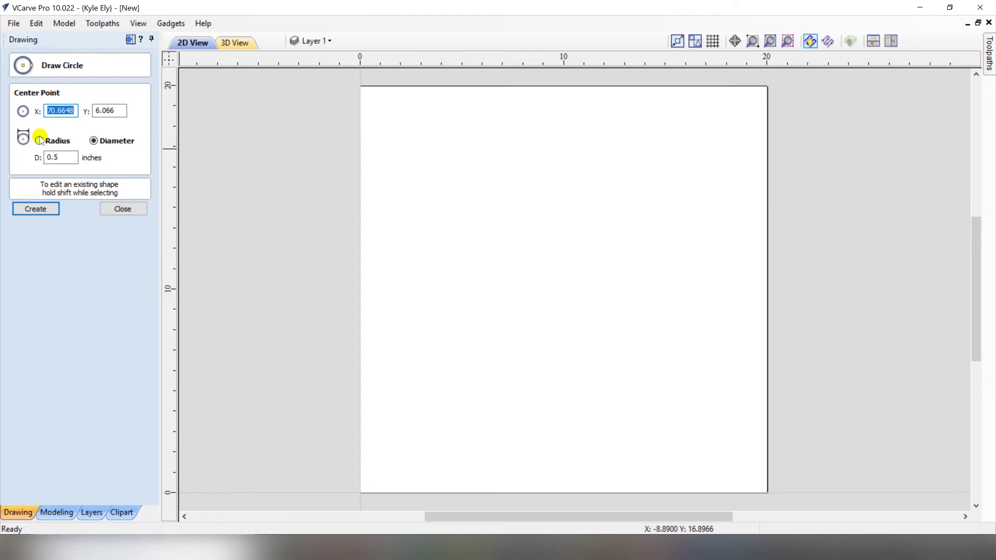
# Create a circle with a 5 inch radius centred at X 10, Y 10.
pyautogui.moveTo(73, 157); pyautogui.dragTo(33, 160)
pyautogui.write('5')
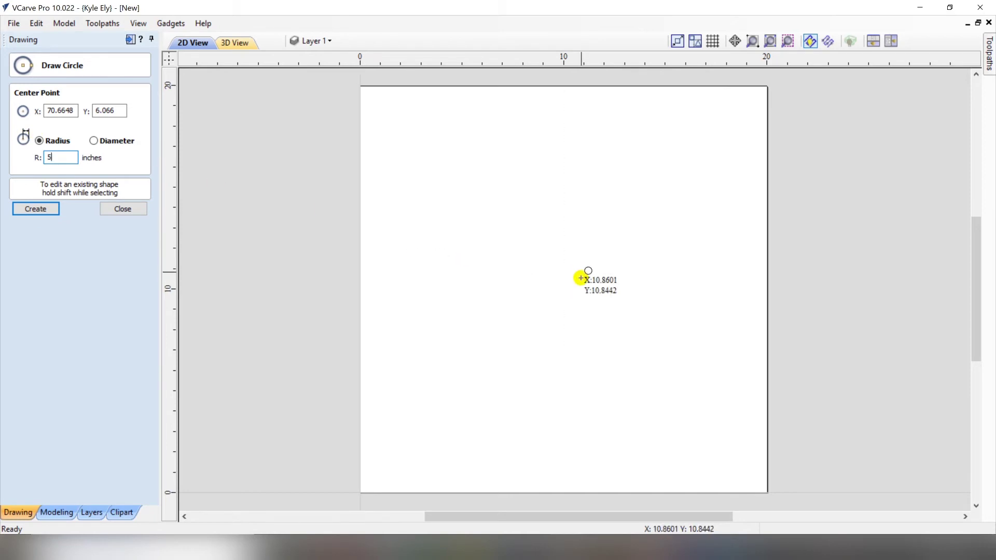
pyautogui.click(563, 289)
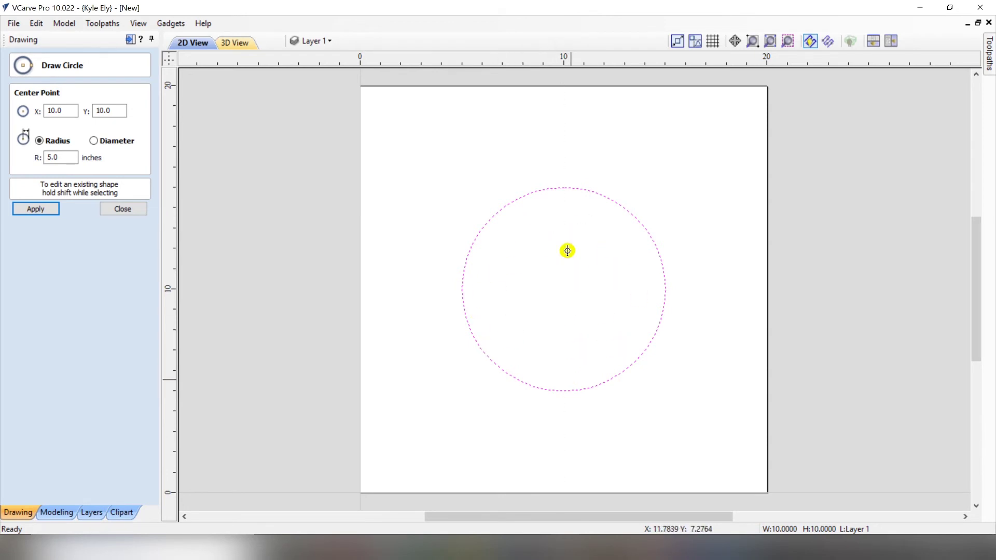
# Calculate the area of the 5 inch radius circle by evaluating p*5^2 as its radius, and leave without applying it.
pyautogui.doubleClick(64, 157)
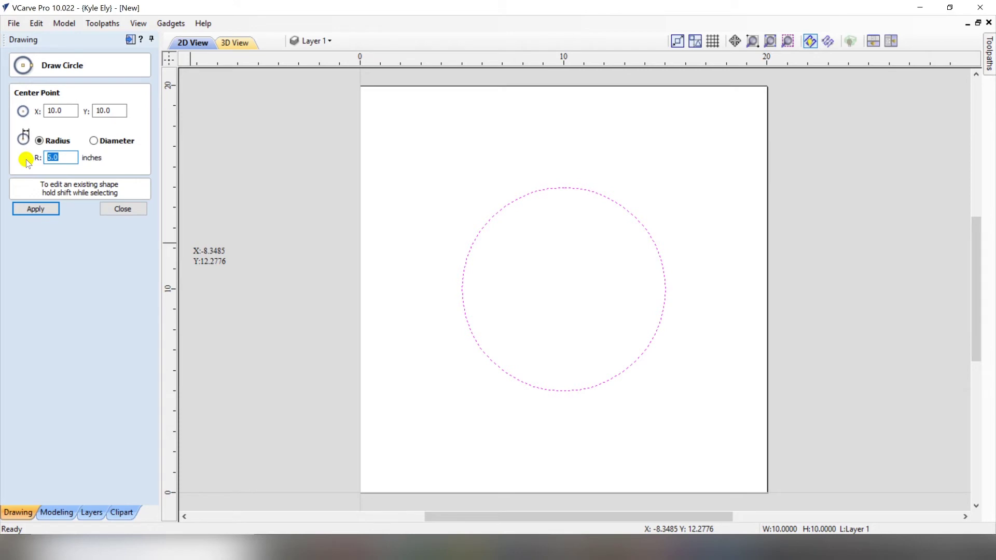
pyautogui.write('p*5^2')
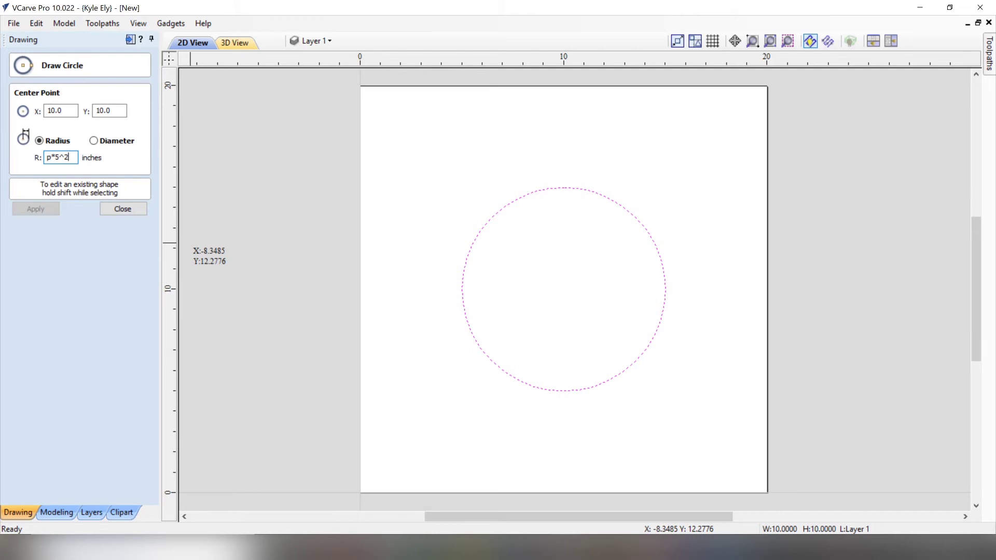
pyautogui.press('Tab')
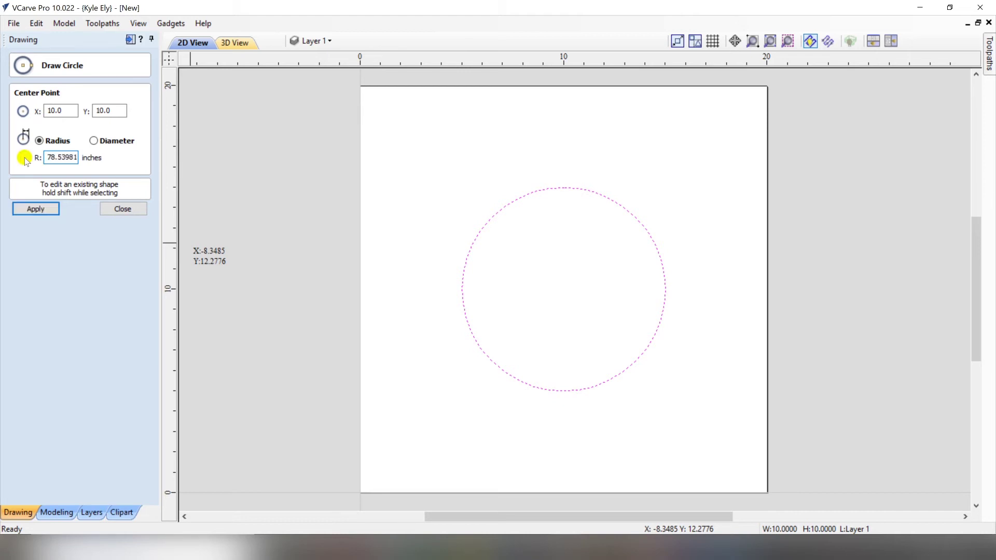
pyautogui.click(51, 156)
pyautogui.doubleClick(68, 157)
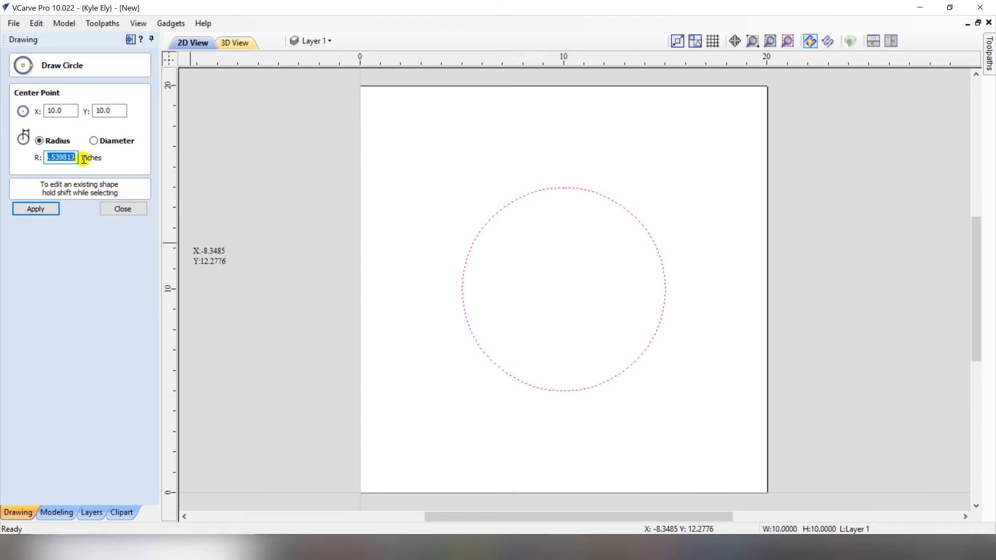
pyautogui.moveTo(50, 156); pyautogui.dragTo(47, 157)
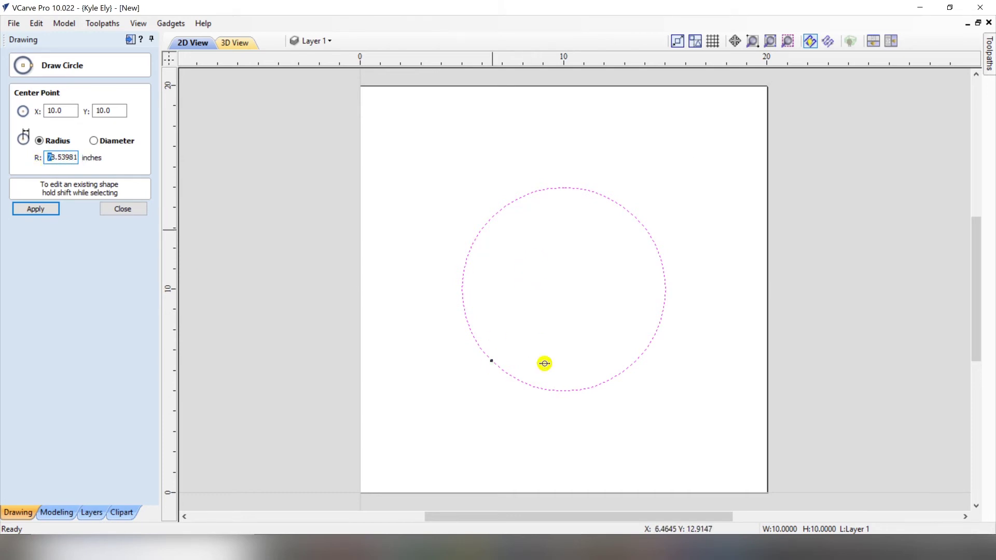
pyautogui.click(63, 164)
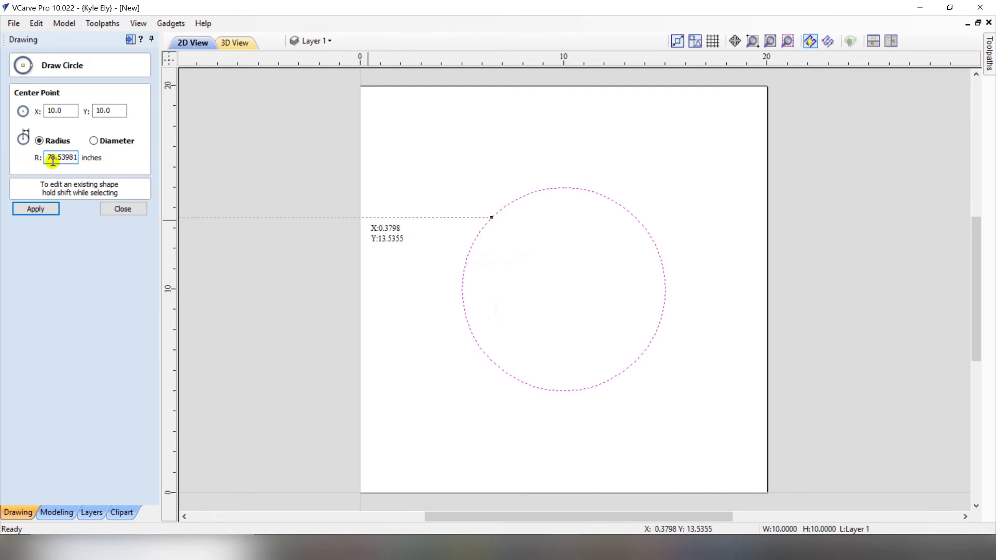
pyautogui.click(123, 212)
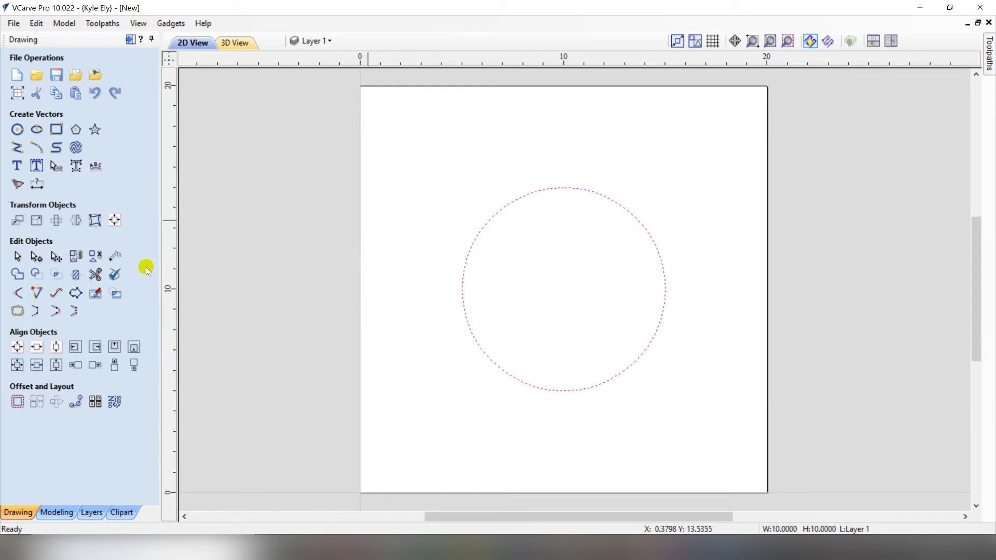
# Measure the circle's span and contour properties, including its area and perimeter.
pyautogui.click(114, 257)
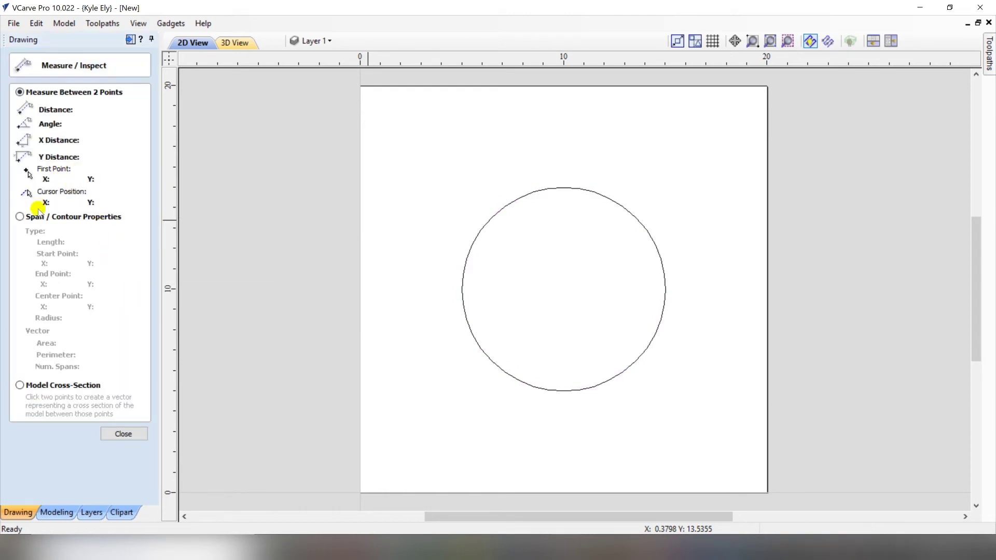
pyautogui.click(20, 217)
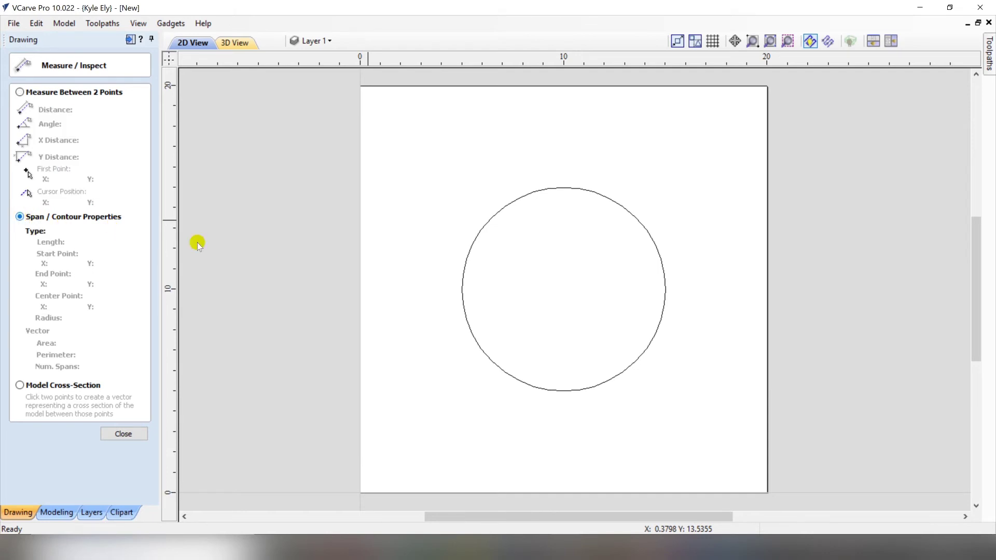
pyautogui.click(493, 215)
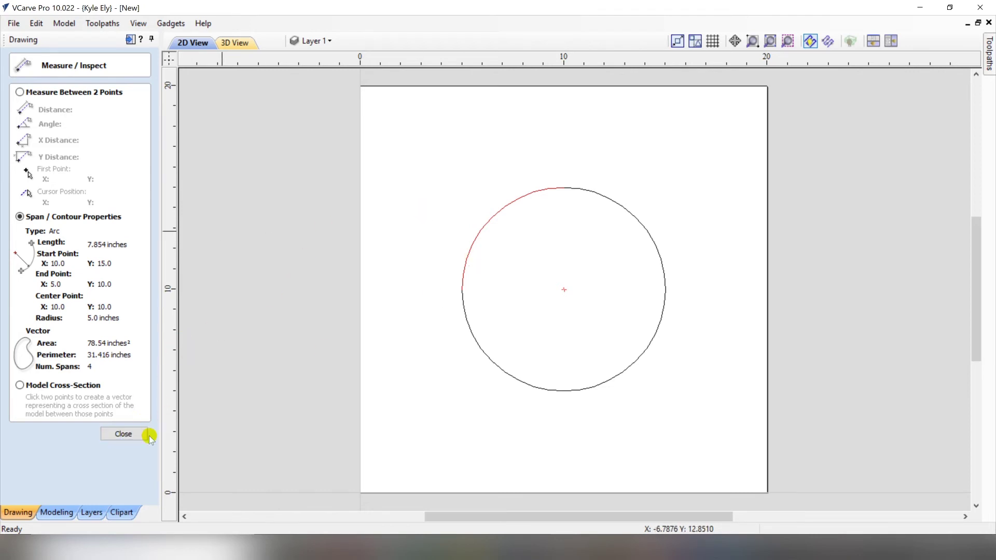
pyautogui.press('Escape')
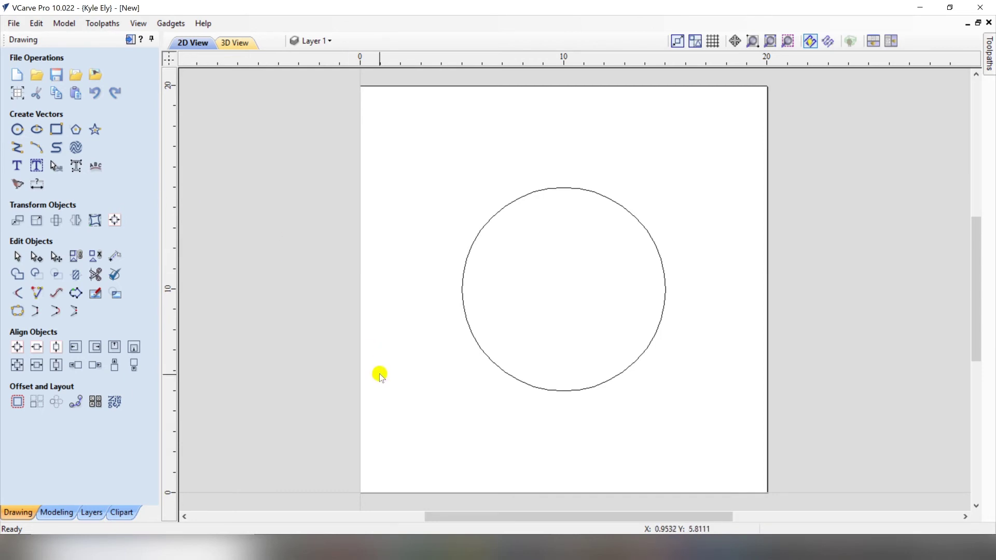
# Delete the 5 inch radius circle from the drawing.
pyautogui.click(521, 200)
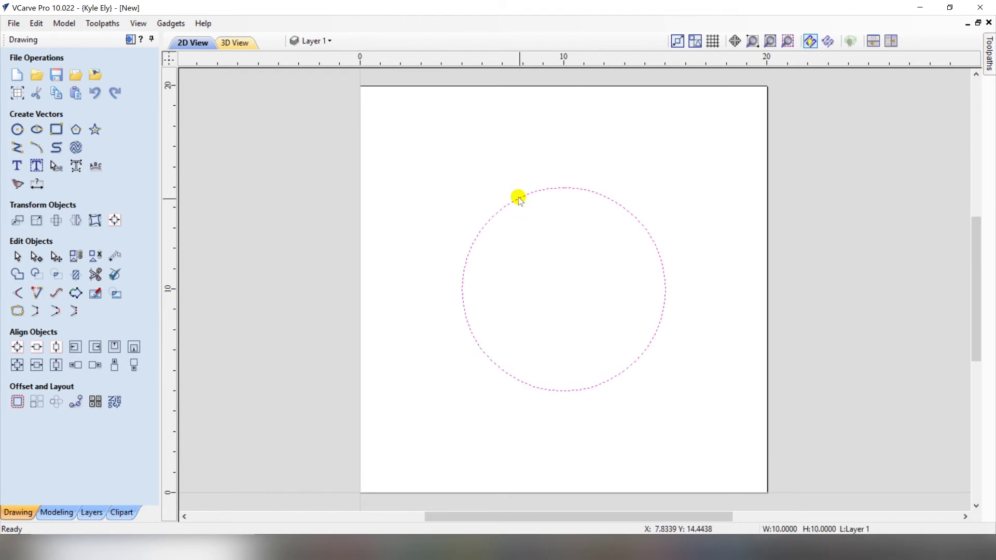
pyautogui.rightClick(516, 196)
pyautogui.click(550, 282)
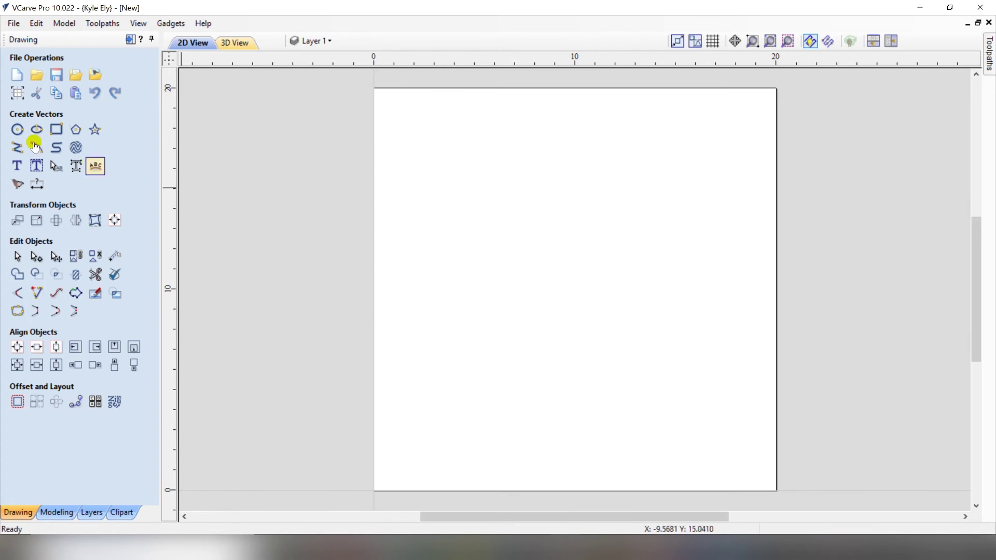
# Create a circle centred at X 10, Y 10 with its diameter converted from 10 mm to inches using 10*i.
pyautogui.click(17, 129)
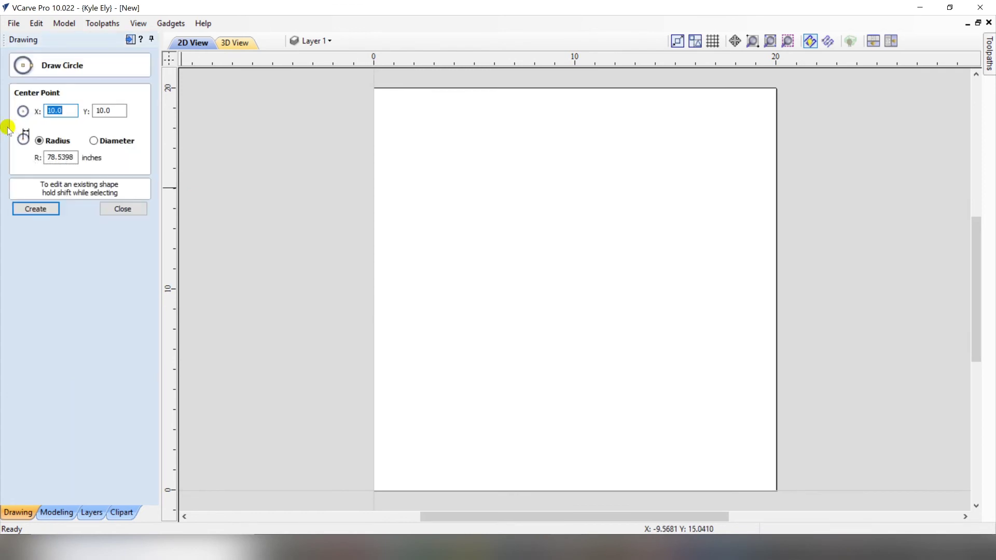
pyautogui.click(93, 141)
pyautogui.moveTo(47, 158); pyautogui.dragTo(105, 149)
pyautogui.press('BackSpace')
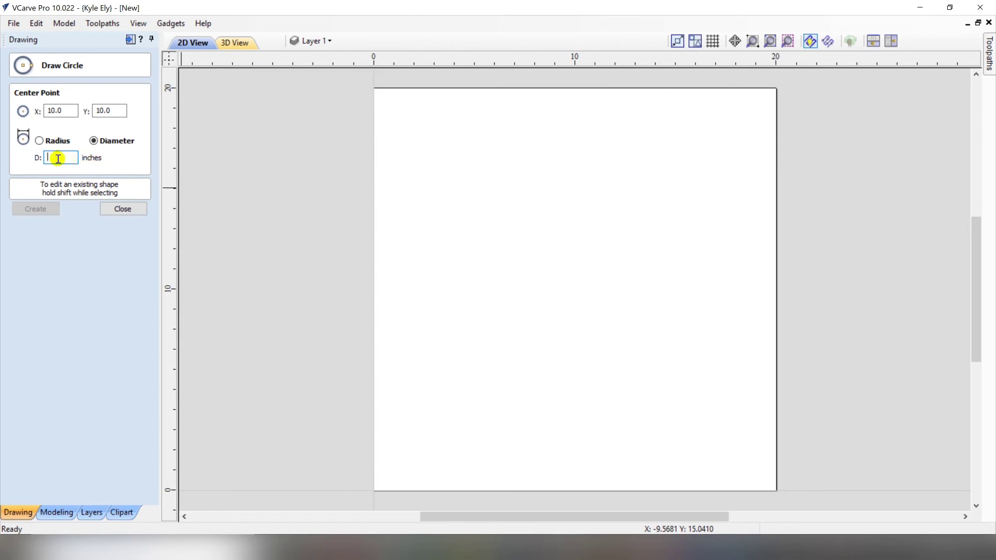
pyautogui.write('10')
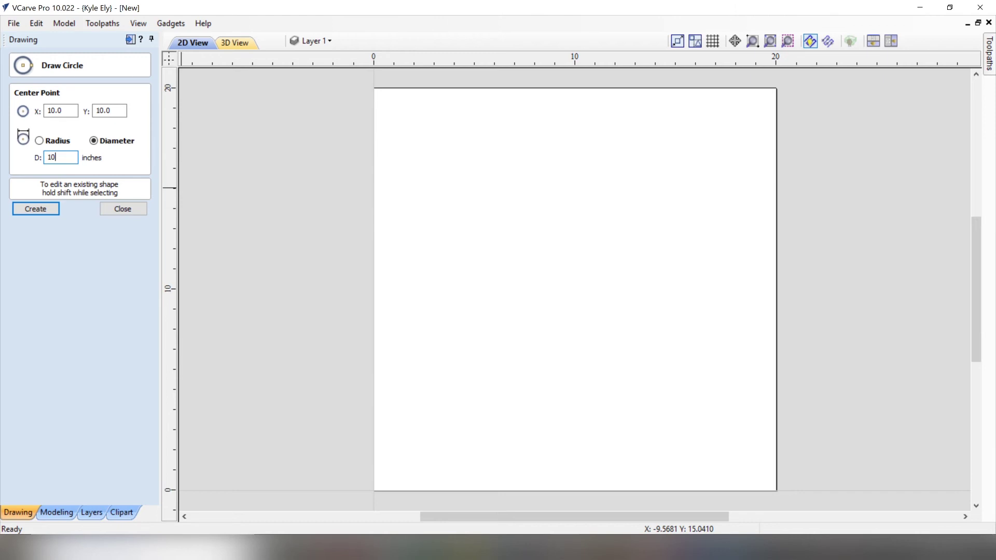
pyautogui.write('*')
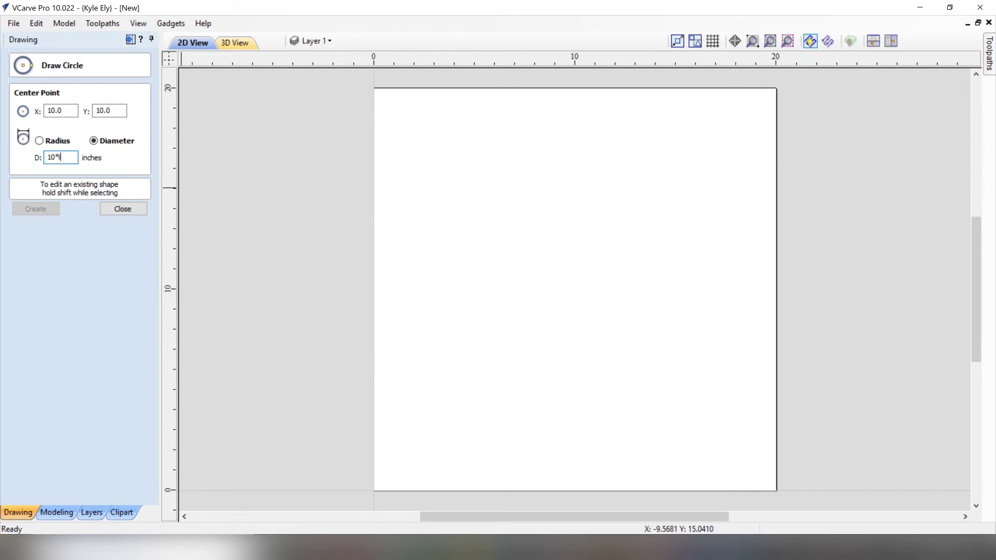
pyautogui.press('Tab')
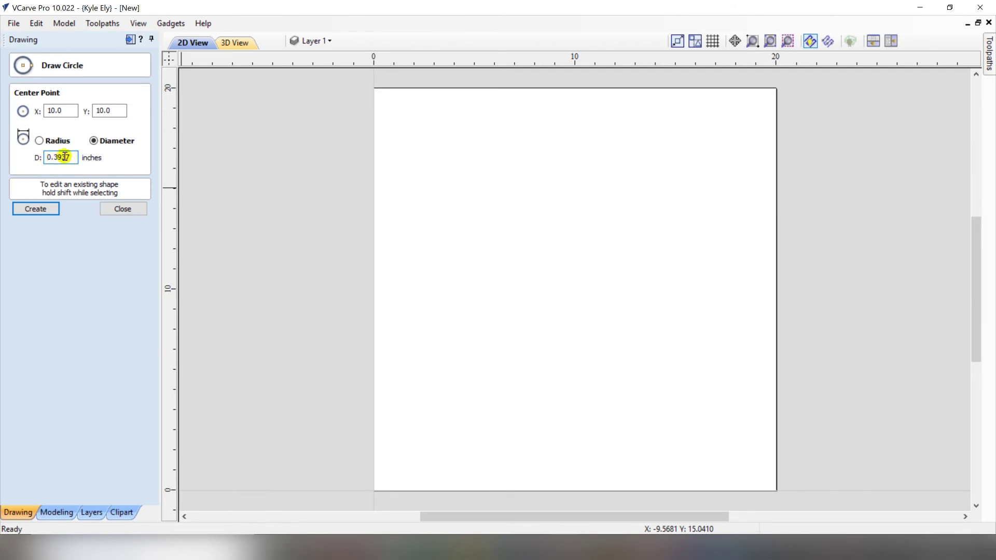
pyautogui.click(36, 209)
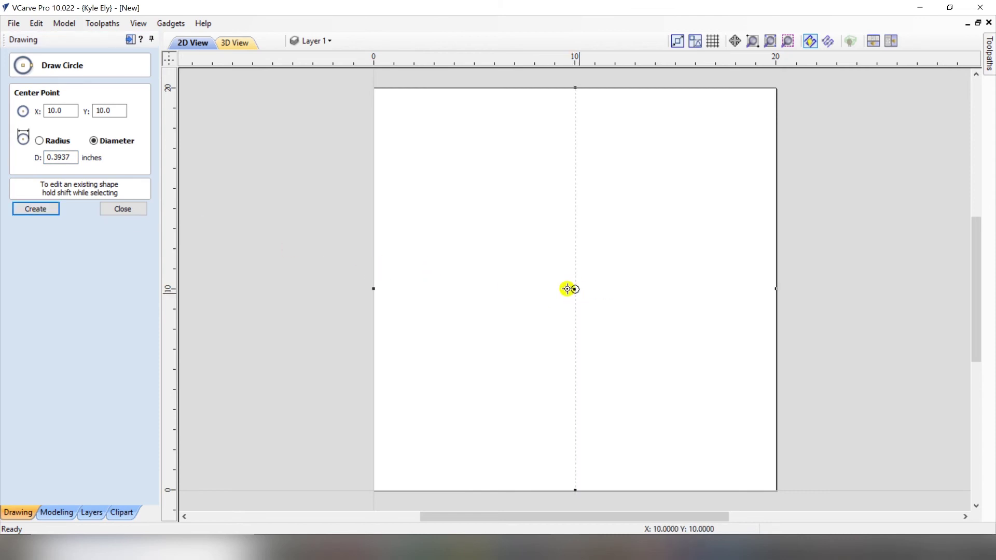
# Convert the 0.3937 inch diameter to millimetres by multiplying it by m, and leave without creating another circle.
pyautogui.click(54, 156)
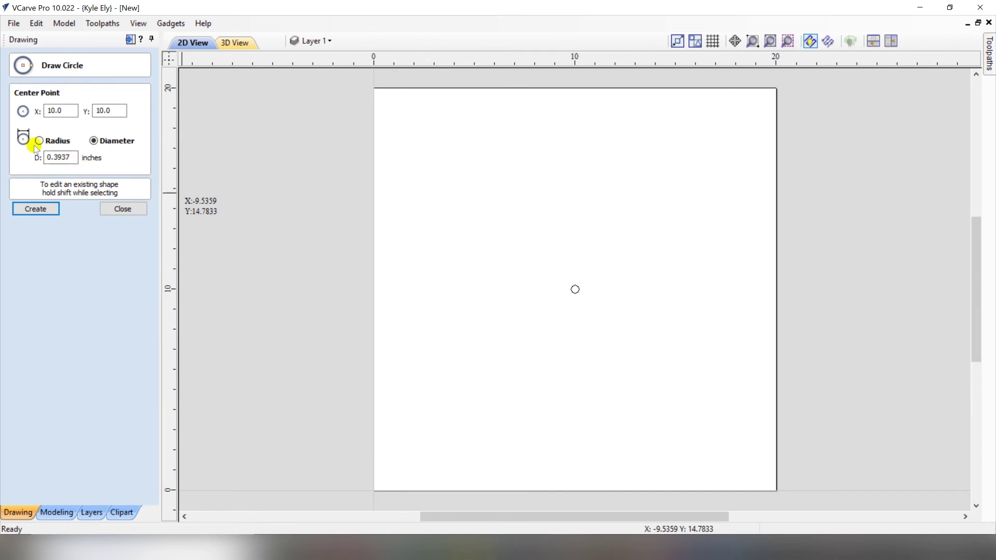
pyautogui.click(74, 157)
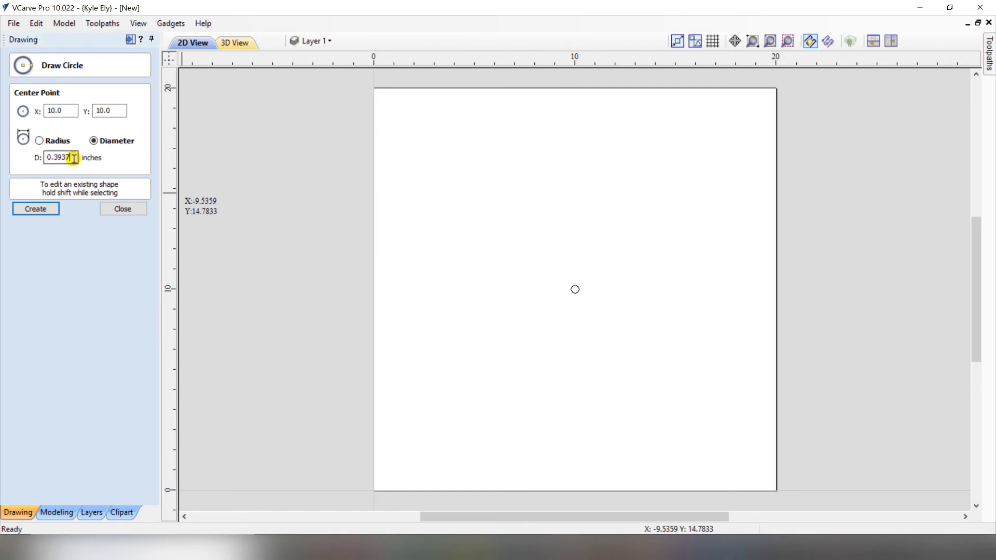
pyautogui.write('*')
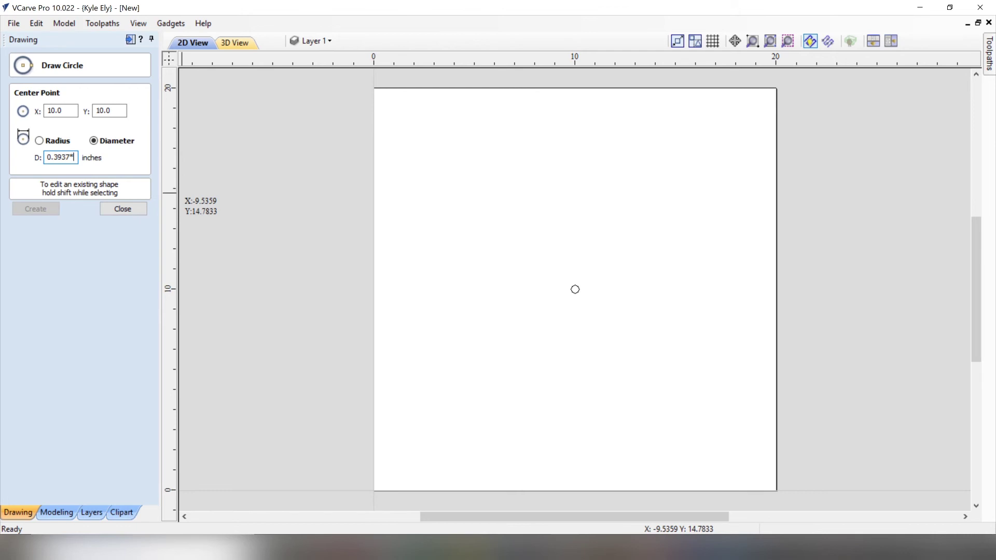
pyautogui.write('m')
pyautogui.press('=')
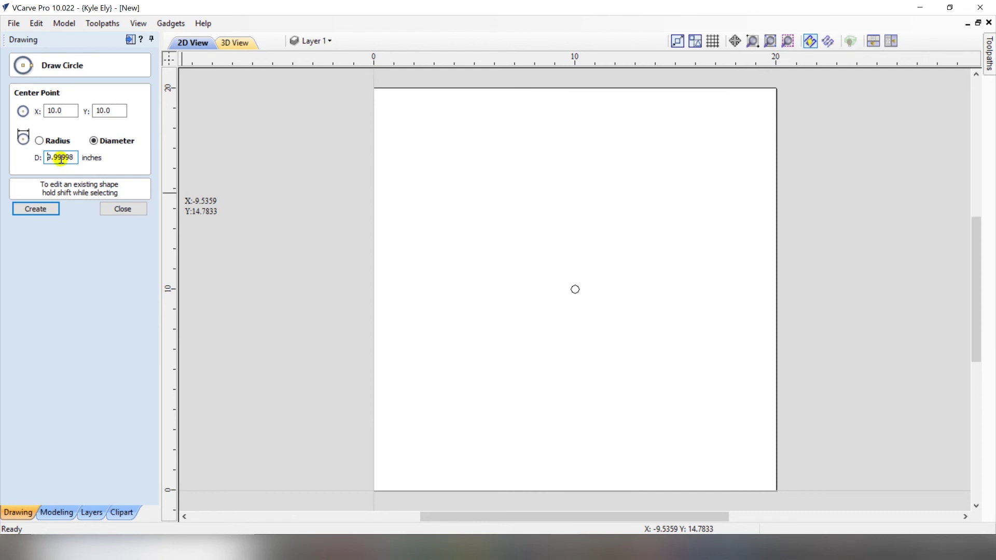
pyautogui.moveTo(86, 157); pyautogui.dragTo(32, 164)
pyautogui.write('10')
pyautogui.click(121, 209)
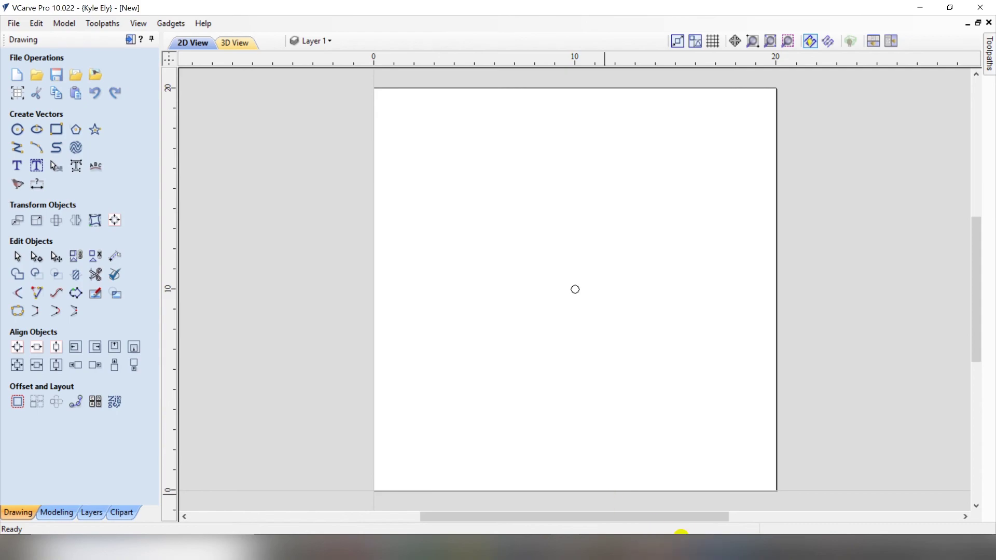
# Create a square-cornered rectangle 16 inches wide and 5 inches high, centred at X 10, Y 10.
pyautogui.click(769, 551)
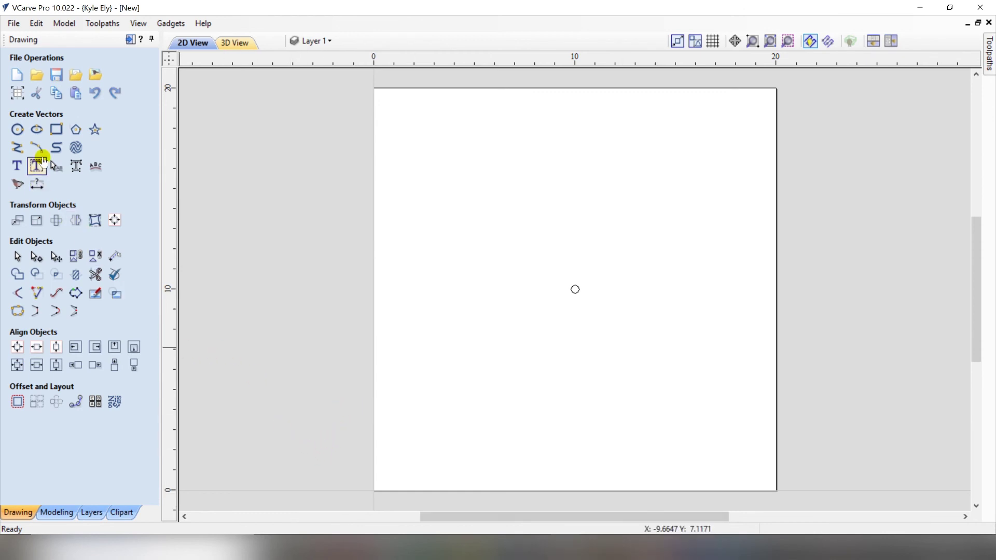
pyautogui.click(55, 131)
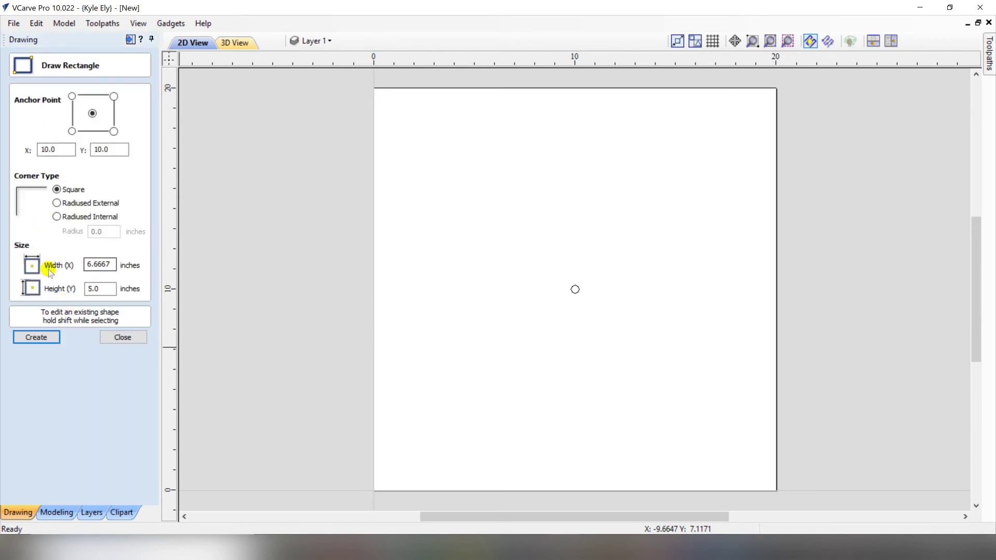
pyautogui.doubleClick(102, 265)
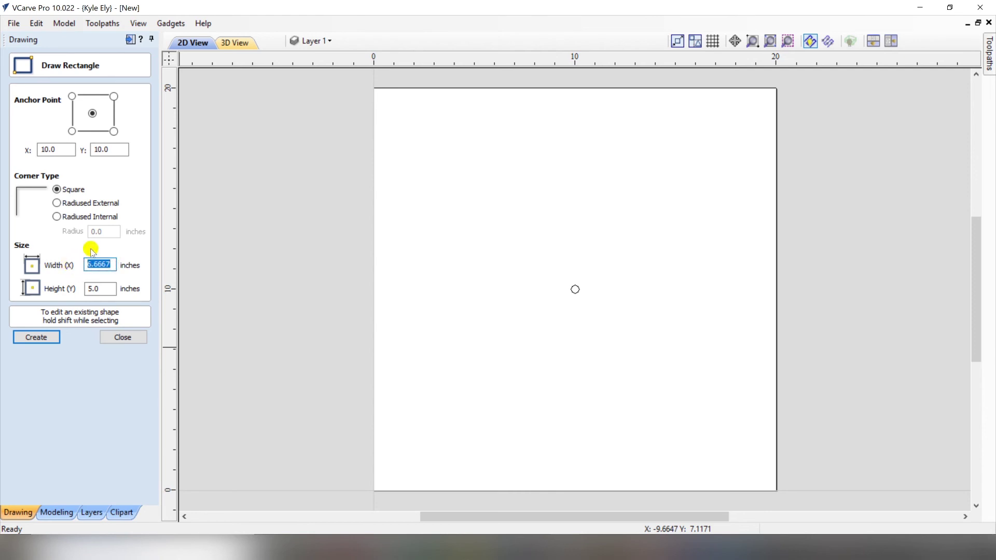
pyautogui.press('BackSpace')
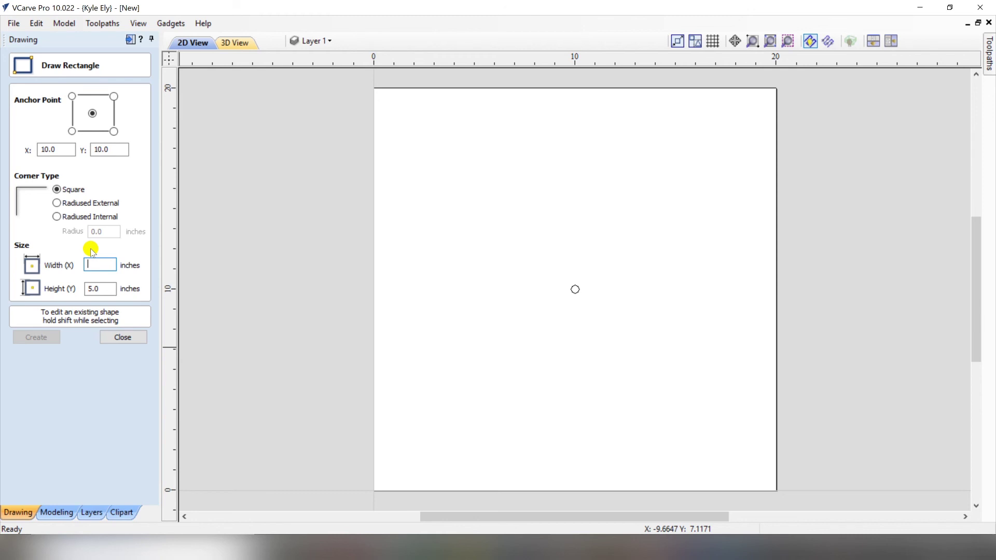
pyautogui.write('1')
pyautogui.click(92, 264)
pyautogui.press('=')
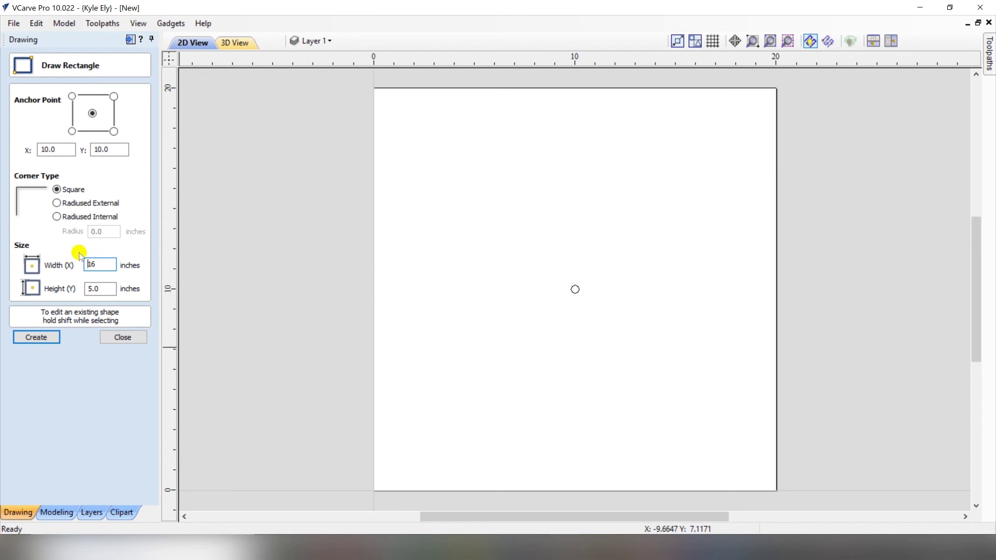
pyautogui.click(44, 341)
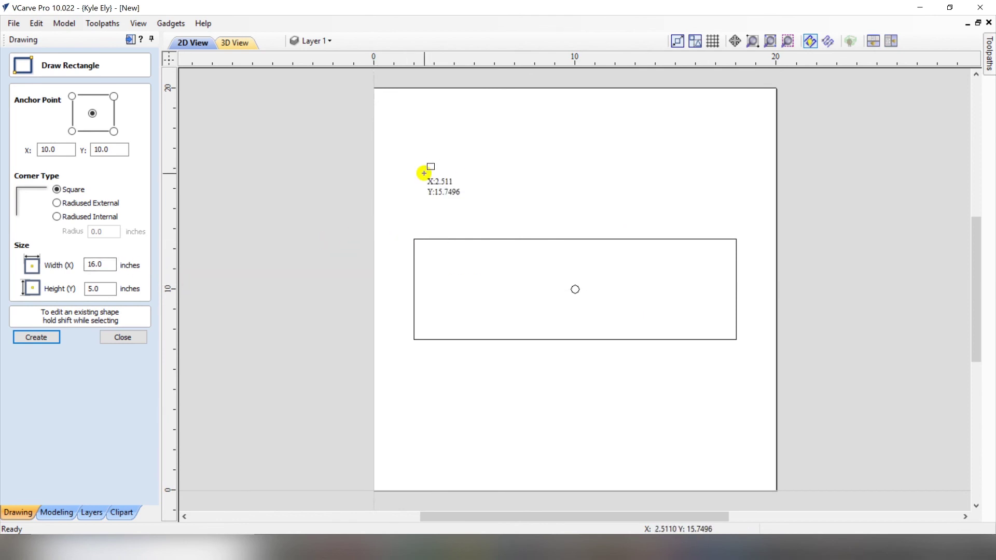
# Create a 5 inch high rectangle centred at X 10, Y 10 with its width calculated from the expression x/2+6.
pyautogui.doubleClick(98, 265)
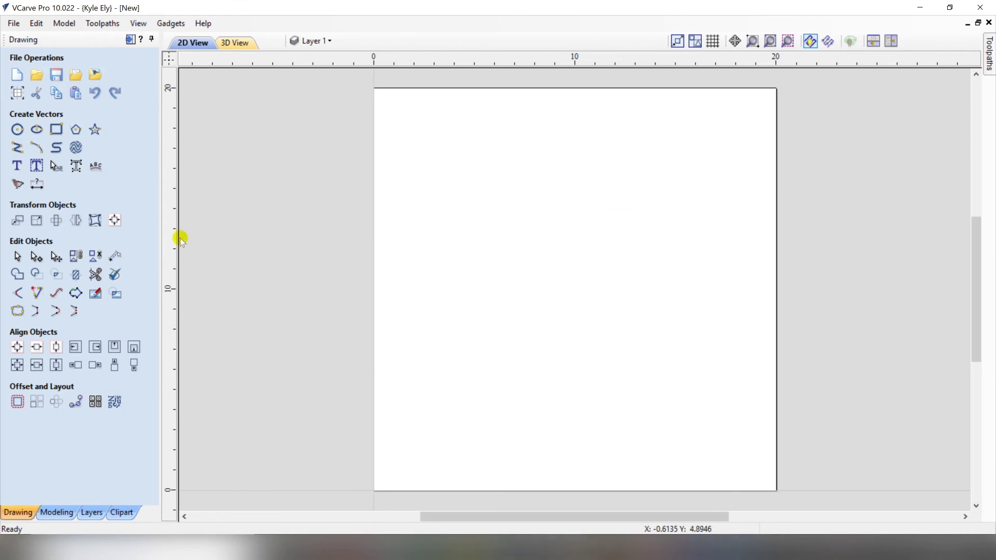
pyautogui.click(57, 130)
pyautogui.click(104, 263)
pyautogui.moveTo(104, 262); pyautogui.dragTo(45, 268)
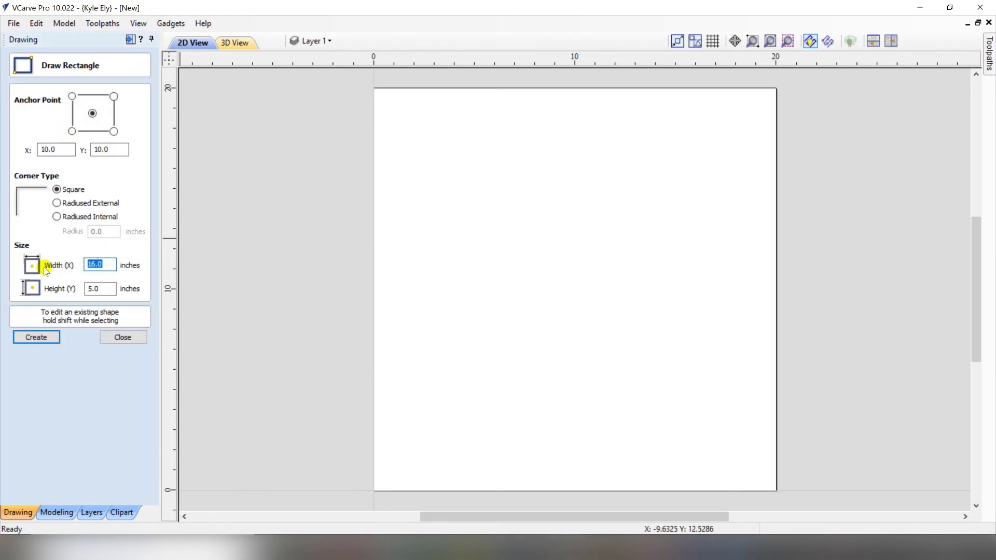
pyautogui.press('BackSpace')
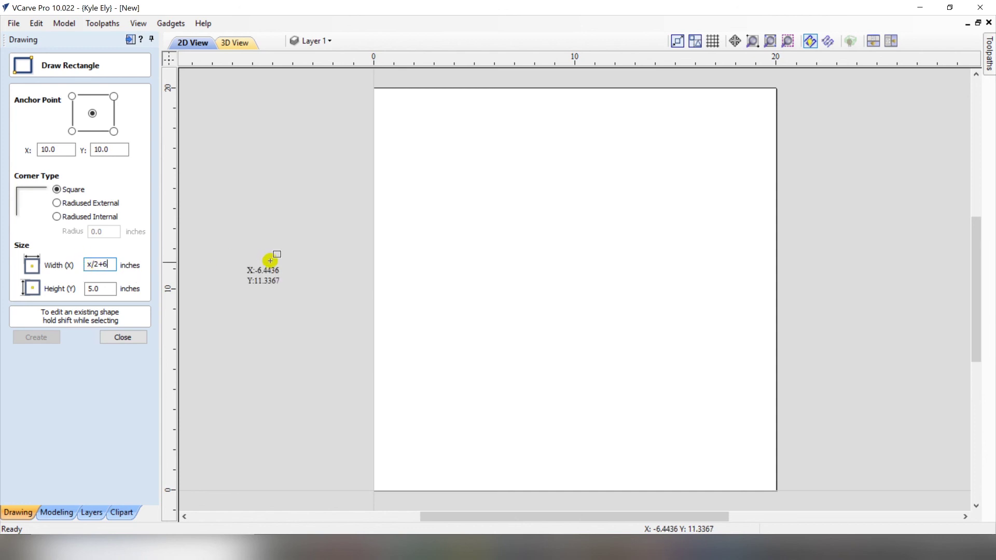
pyautogui.doubleClick(96, 265)
pyautogui.write('3')
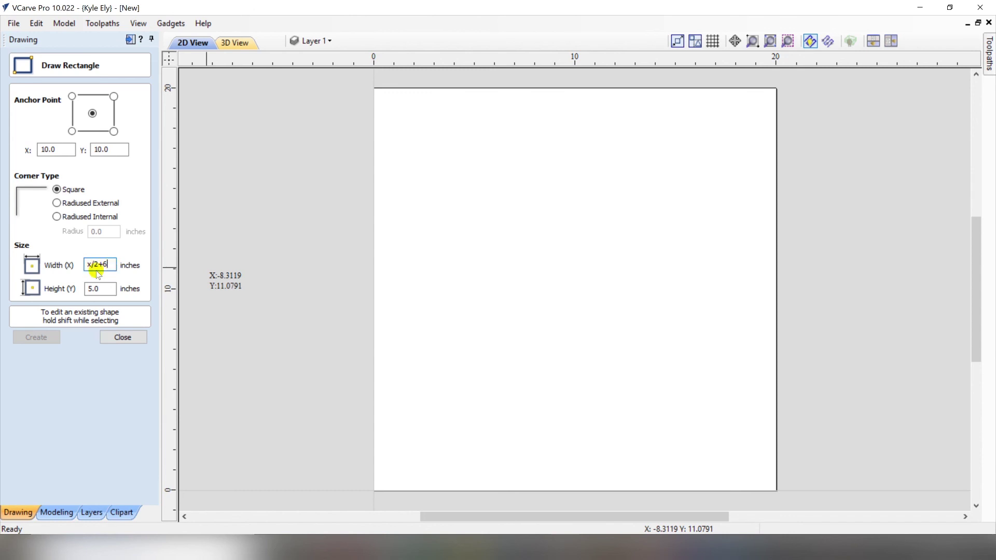
pyautogui.press('=')
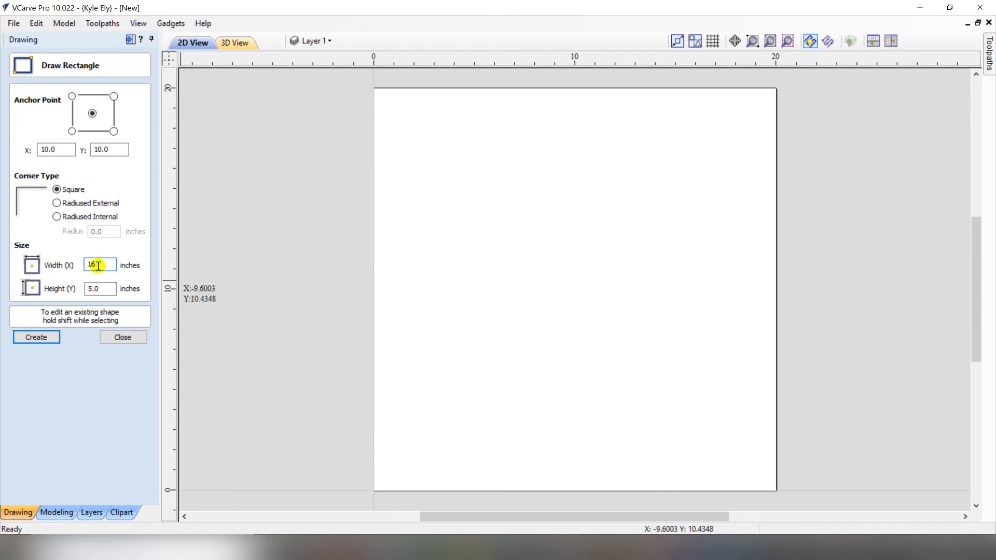
pyautogui.click(35, 337)
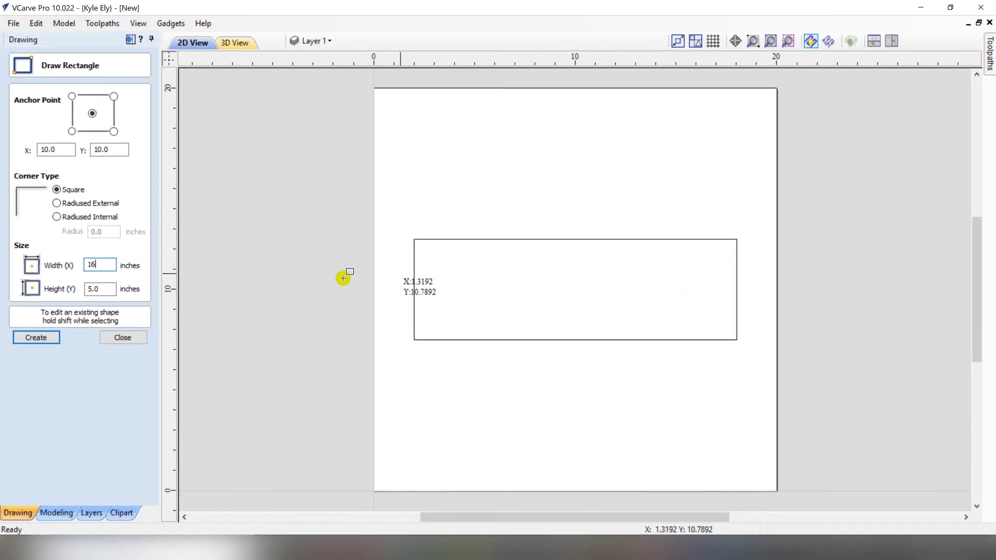
pyautogui.click(105, 266)
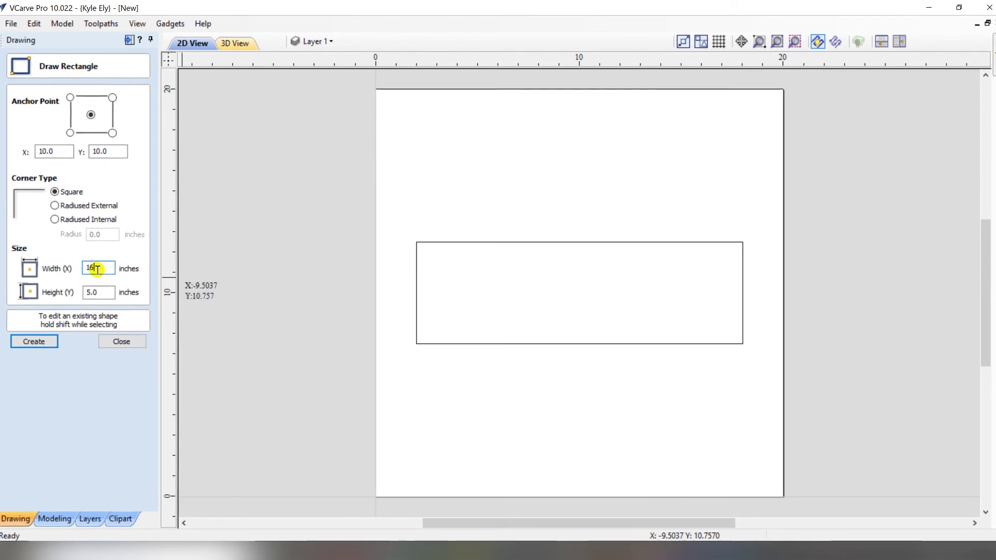